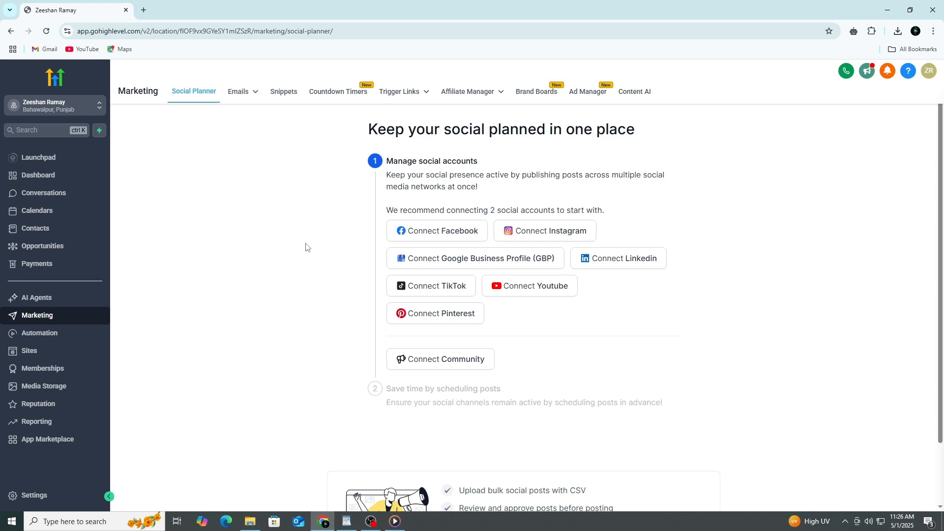
{"action": "scroll", "coordinate": [306, 247], "scroll_direction": "down", "scroll_amount": 1}
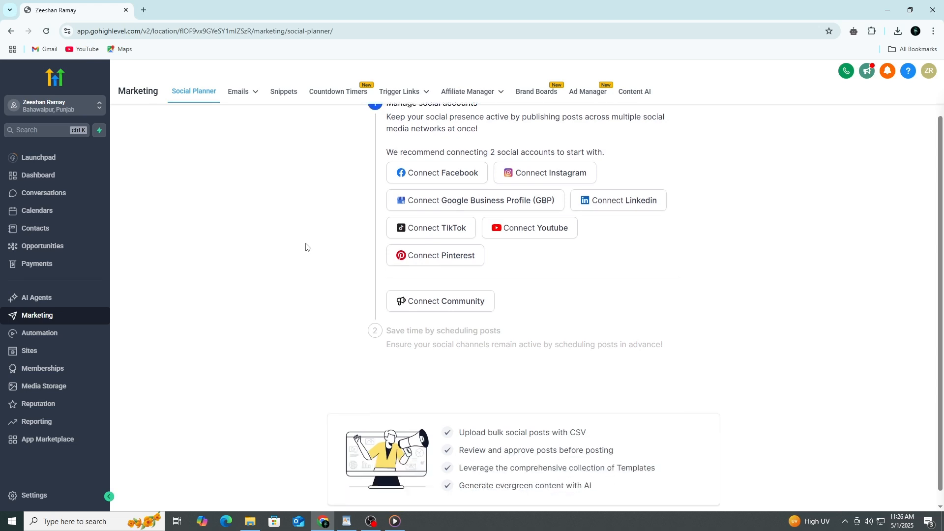
{"action": "scroll", "coordinate": [305, 247], "scroll_direction": "up", "scroll_amount": 1}
{"action": "scroll", "coordinate": [305, 247], "scroll_direction": "down", "scroll_amount": 1}
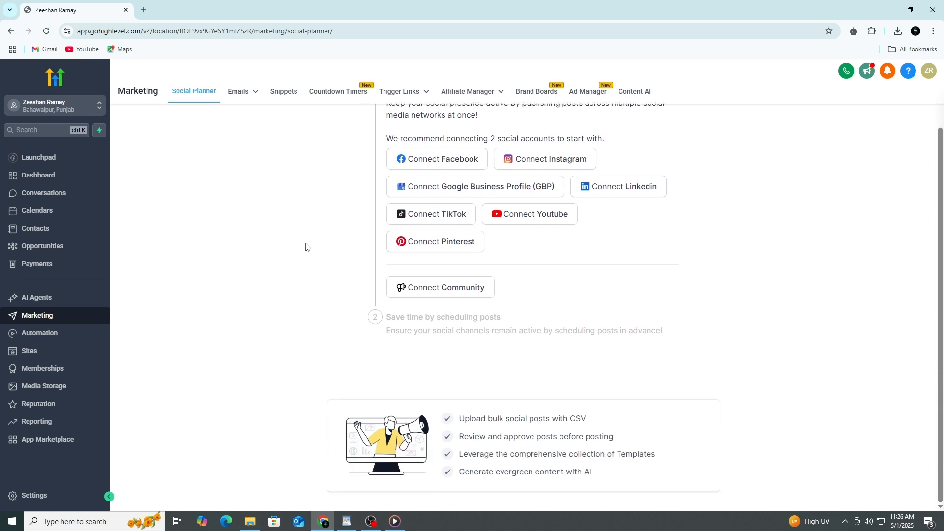
{"action": "scroll", "coordinate": [305, 246], "scroll_direction": "up", "scroll_amount": 1}
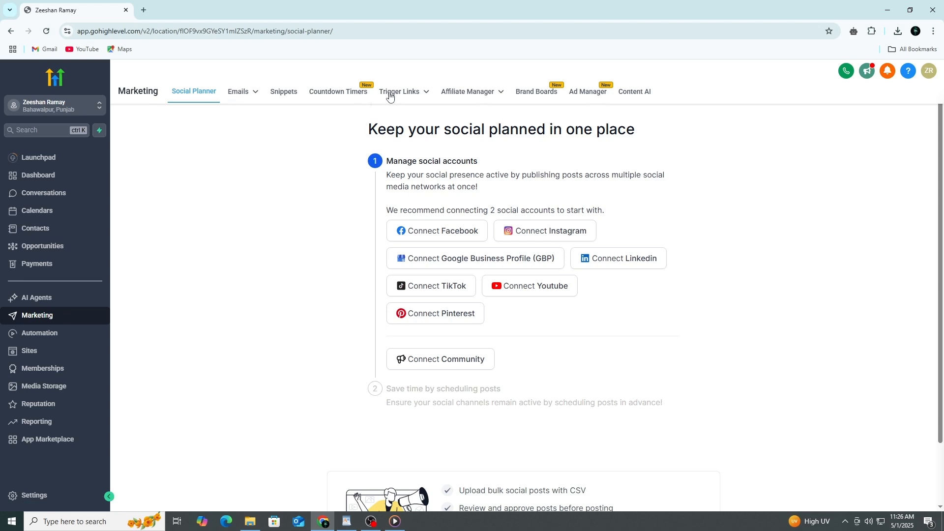
Open the list of email templates in the email marketing area
{"action": "left_click", "coordinate": [251, 94]}
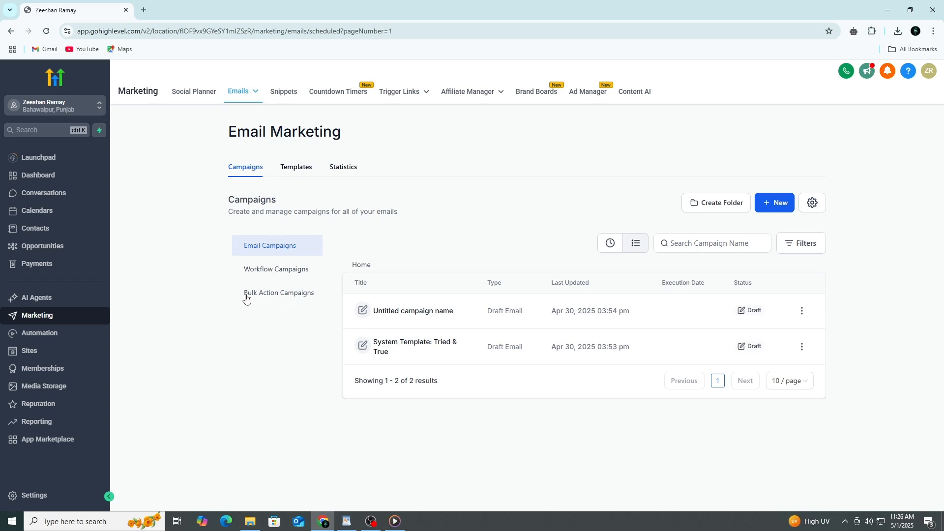
{"action": "left_click", "coordinate": [290, 171]}
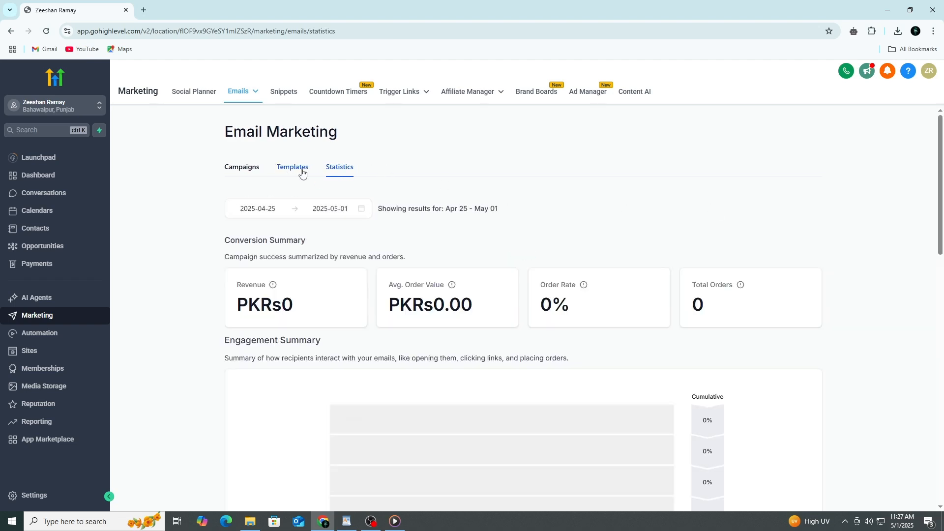
{"action": "left_click", "coordinate": [301, 172]}
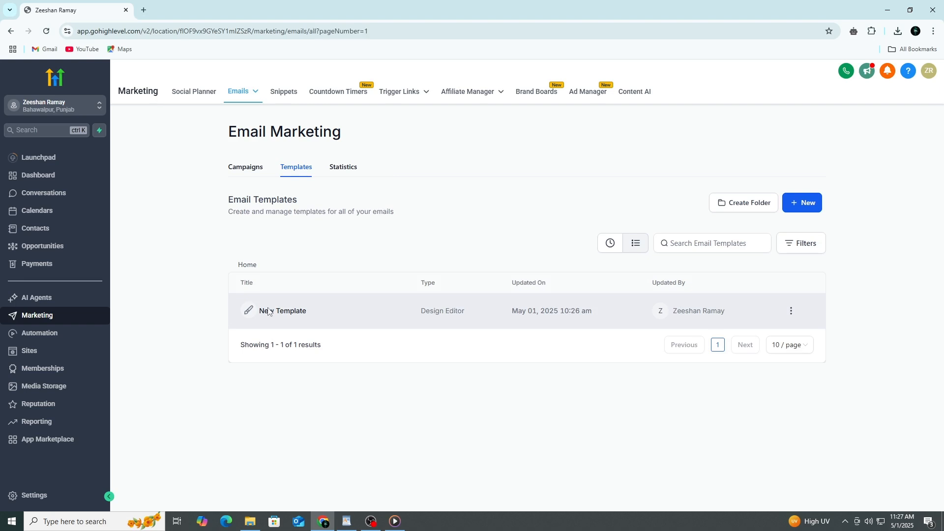
Create a blank email template using the Design Editor
{"action": "left_click", "coordinate": [798, 211]}
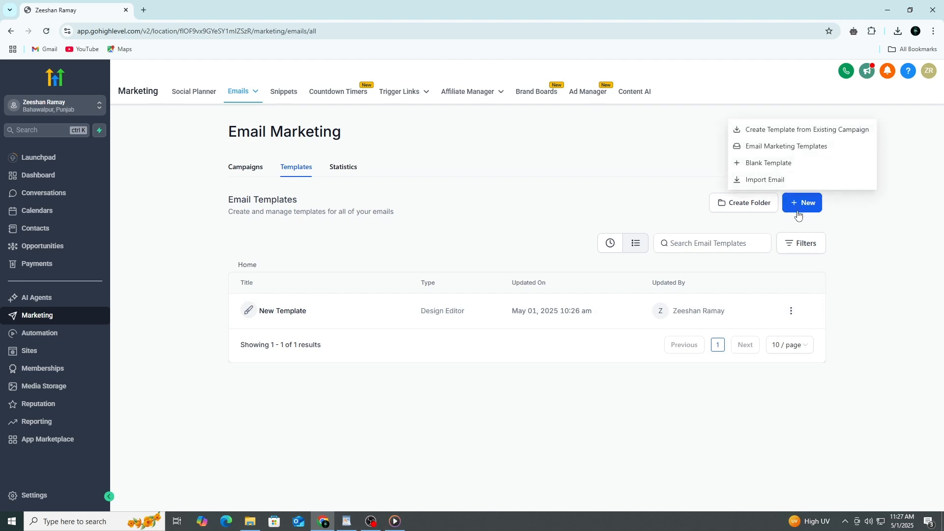
{"action": "left_click", "coordinate": [764, 165]}
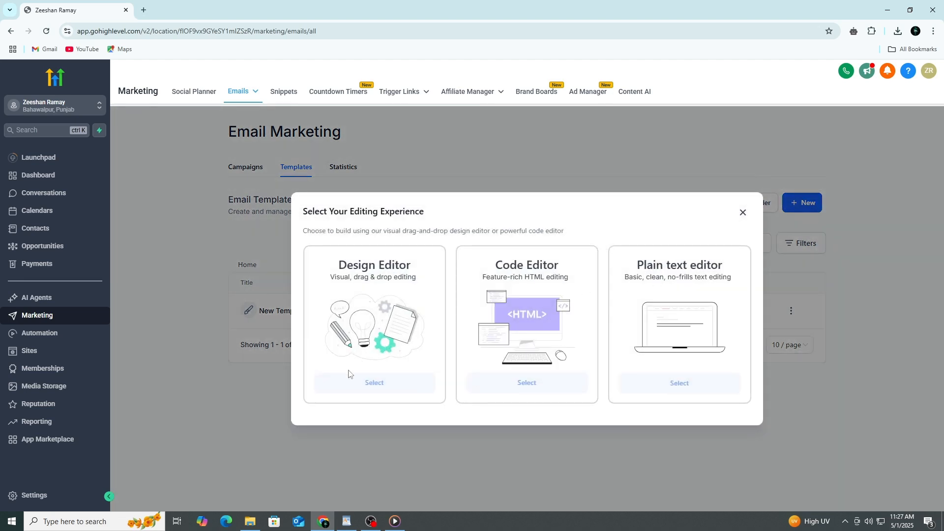
{"action": "left_click", "coordinate": [358, 383]}
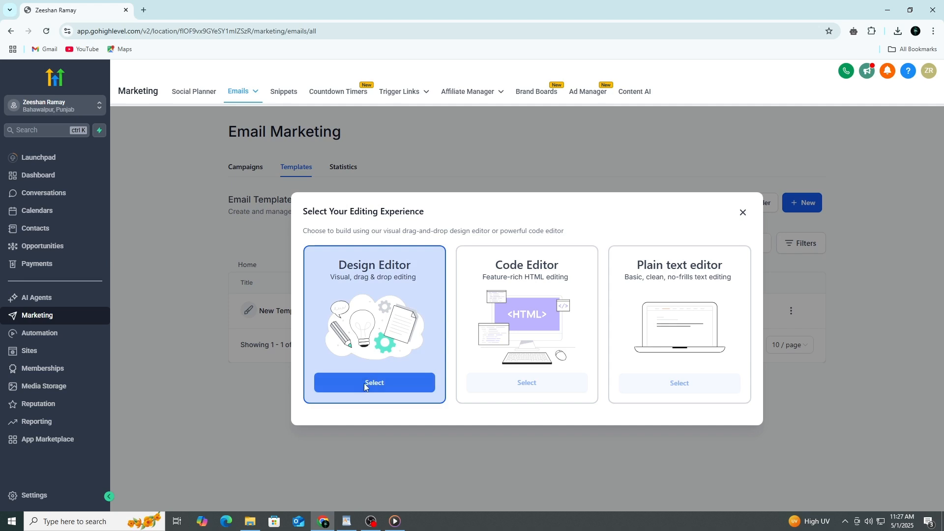
{"action": "left_click", "coordinate": [538, 373]}
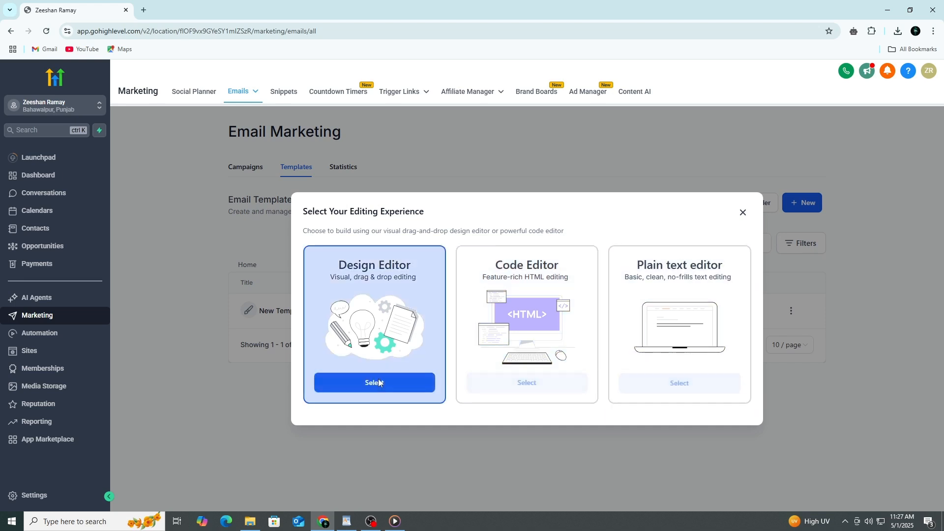
{"action": "left_click", "coordinate": [279, 371]}
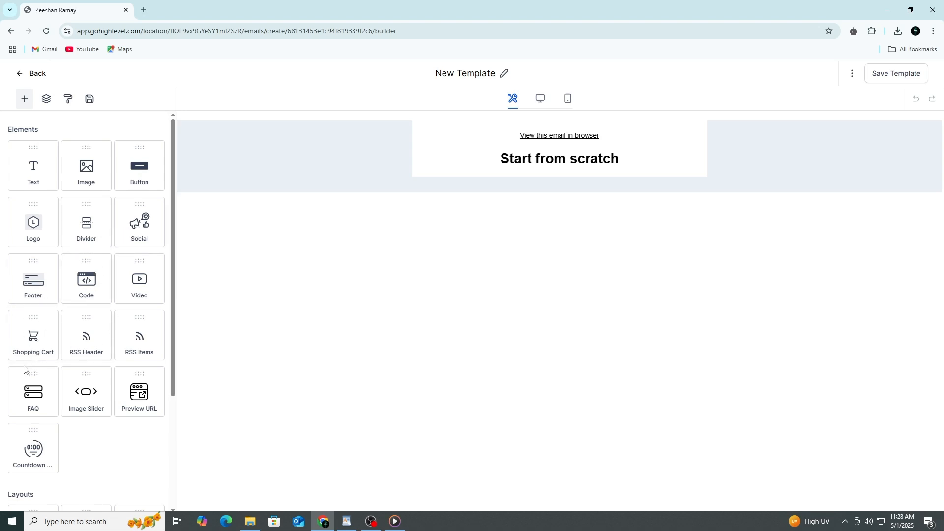
Delete the "Start from scratch" heading from the new template
{"action": "scroll", "coordinate": [81, 366], "scroll_direction": "down", "scroll_amount": 3}
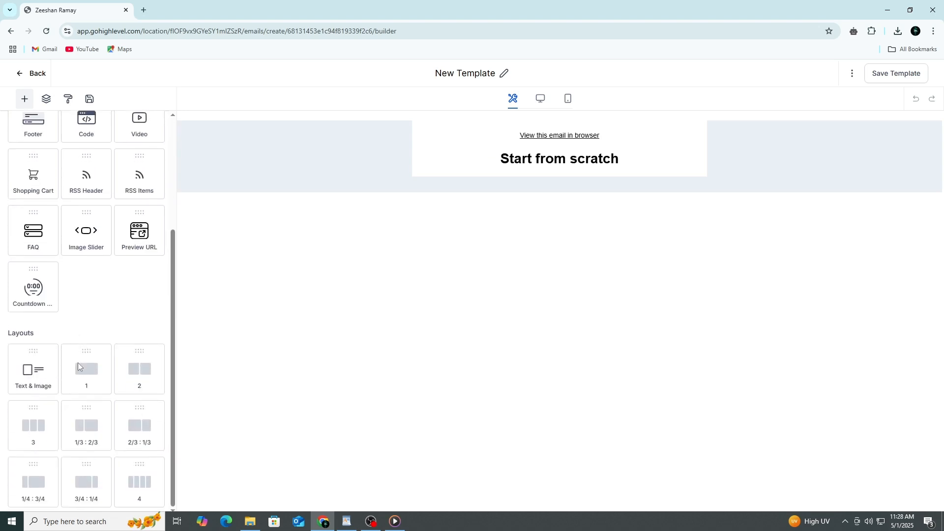
{"action": "scroll", "coordinate": [78, 362], "scroll_direction": "up", "scroll_amount": 3}
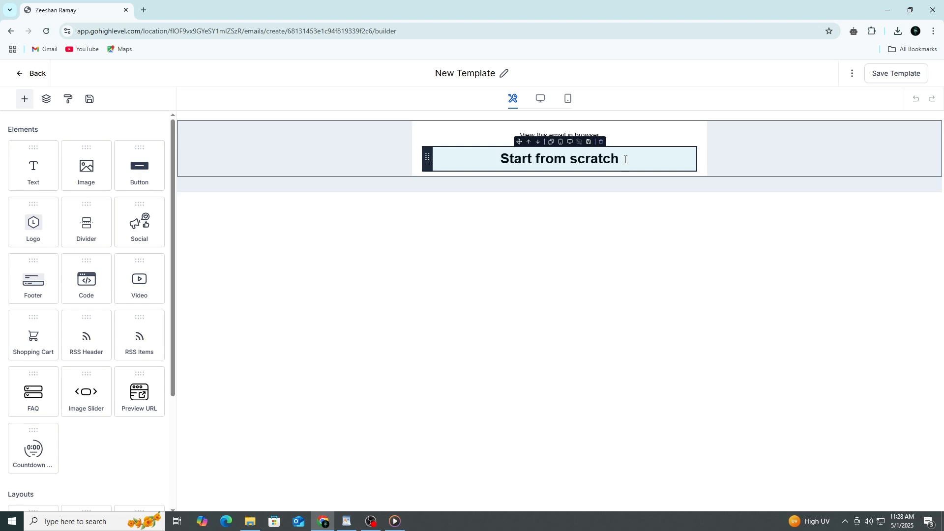
{"action": "left_click", "coordinate": [491, 158]}
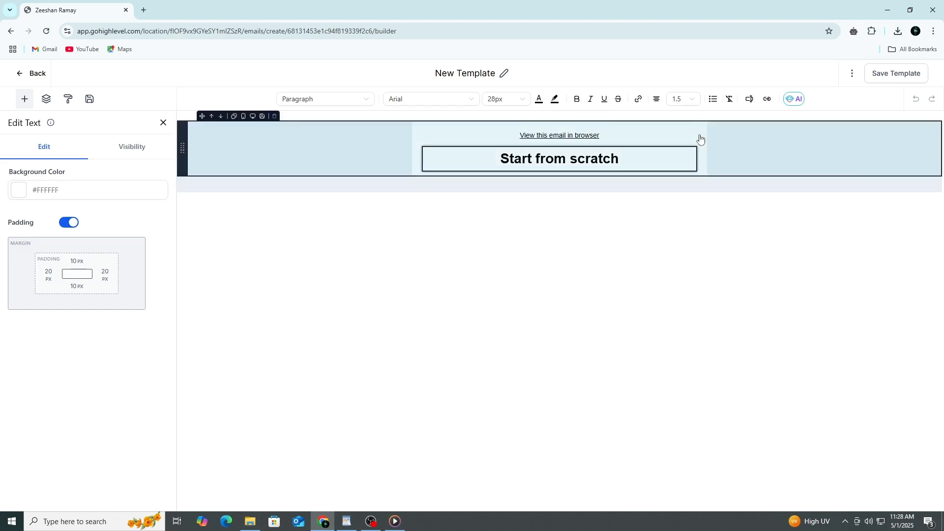
{"action": "left_click", "coordinate": [163, 122]}
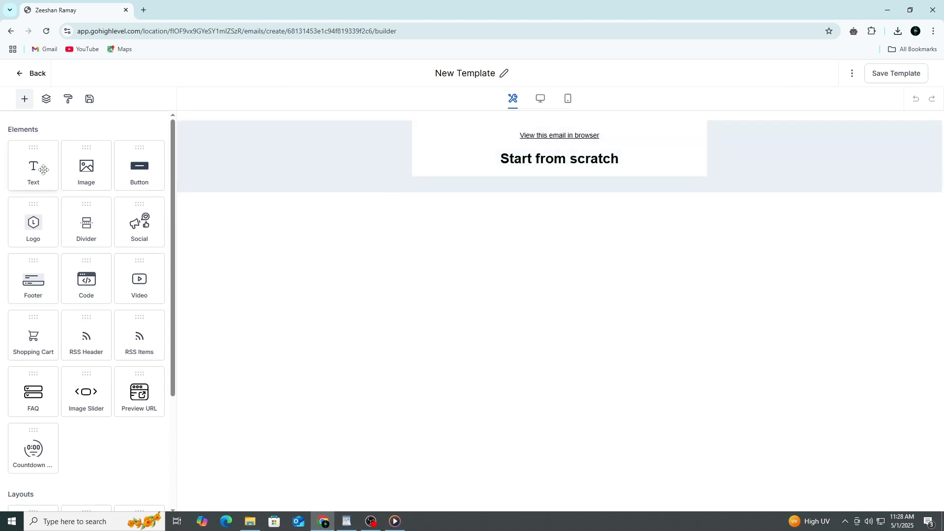
{"action": "mouse_move", "coordinate": [25, 167]}
{"action": "left_mouse_down"}
{"action": "mouse_move", "coordinate": [335, 163]}
{"action": "mouse_move", "coordinate": [25, 169]}
{"action": "left_mouse_up"}
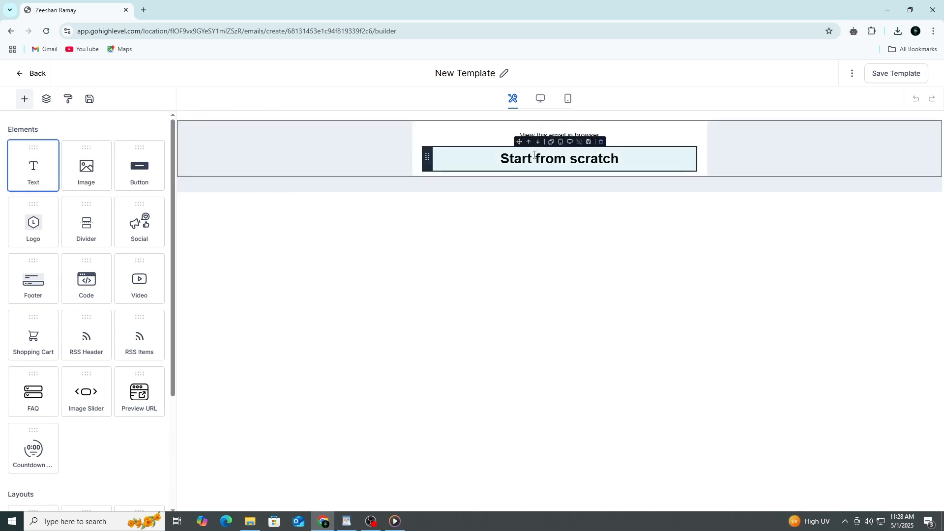
{"action": "left_click", "coordinate": [603, 144]}
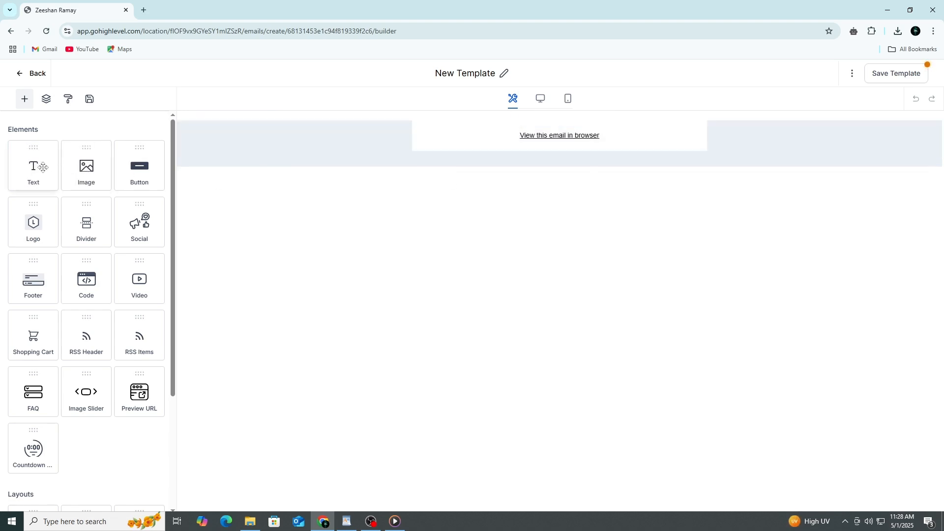
Add a text block above the browser link and change its heading to "Hello"
{"action": "left_click_drag", "start_coordinate": [39, 167], "coordinate": [541, 153]}
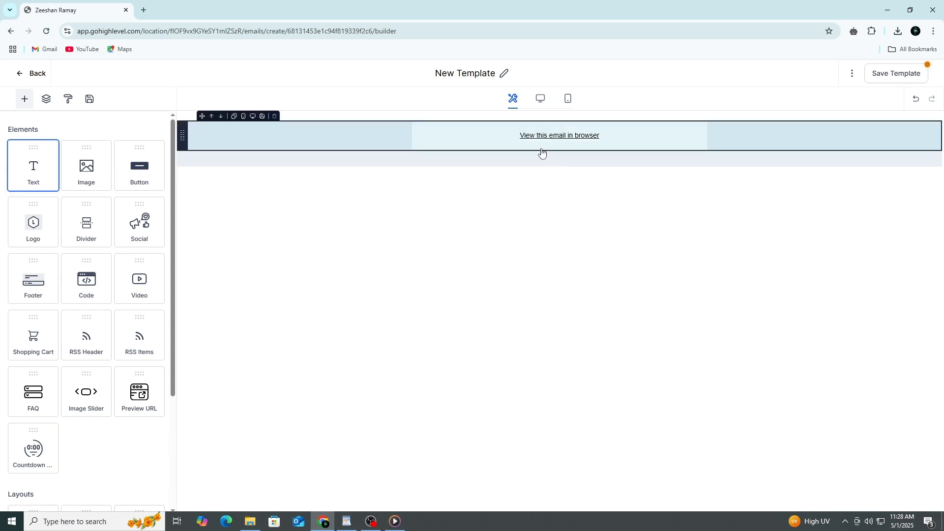
{"action": "left_click_drag", "start_coordinate": [32, 170], "coordinate": [428, 144]}
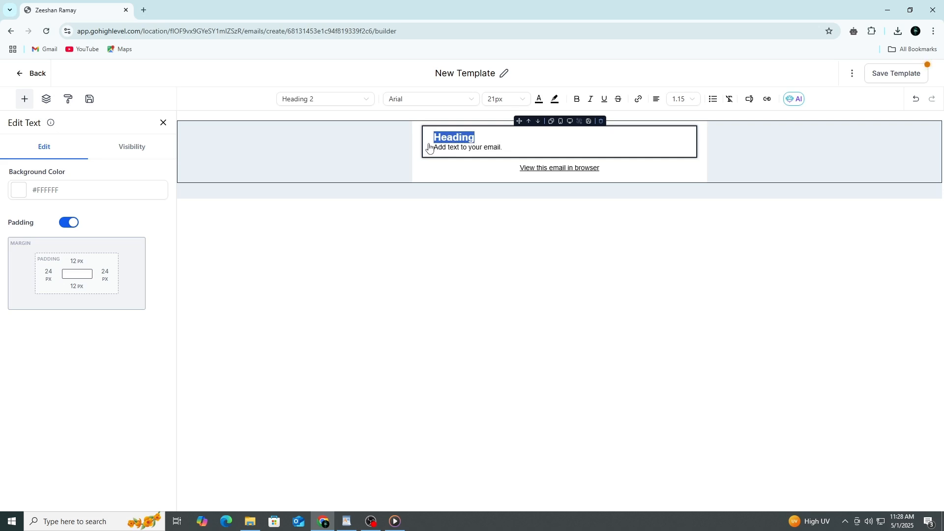
{"action": "type", "text": "Hello"}
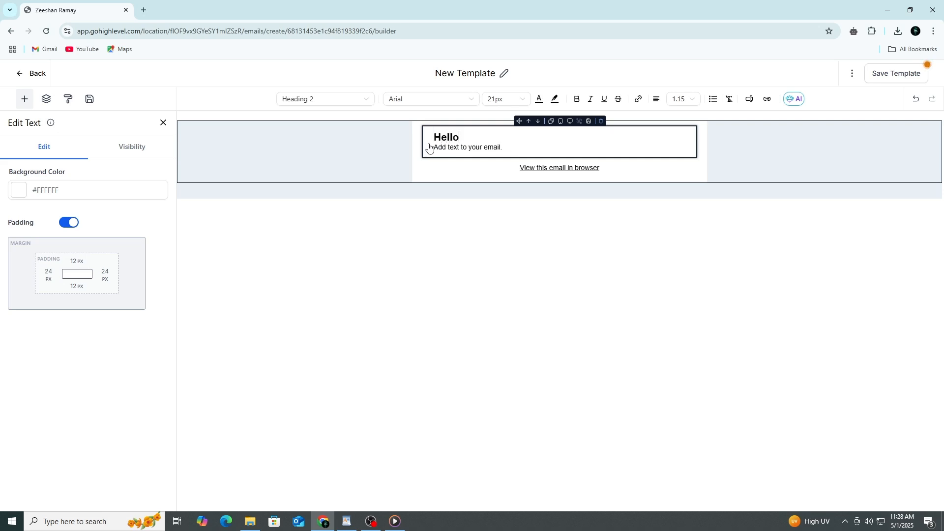
Set the text colour to #50b7ef in the "Hello" text block and close its settings
{"action": "left_click", "coordinate": [538, 99]}
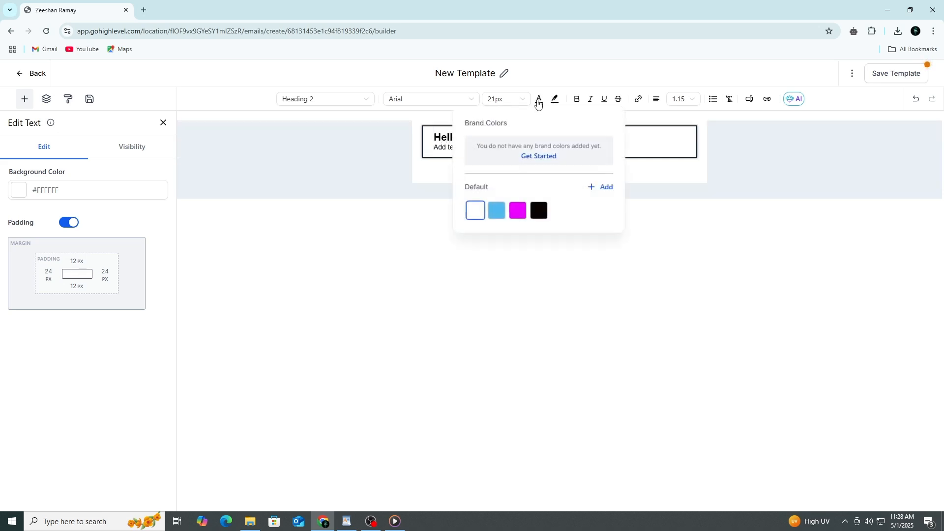
{"action": "left_click", "coordinate": [496, 209]}
{"action": "left_click", "coordinate": [448, 225]}
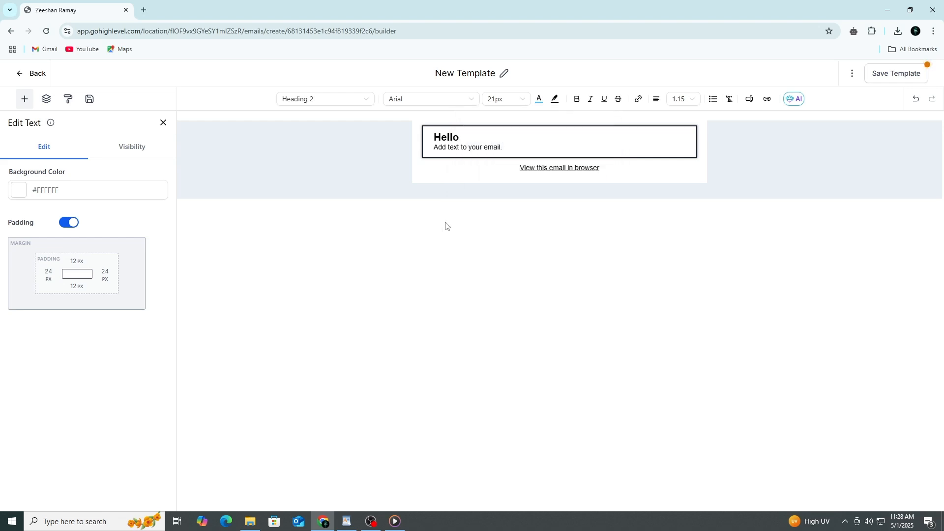
{"action": "left_click", "coordinate": [163, 122]}
Add an image placeholder below the "Hello" text block and a second text block beneath the image
{"action": "left_click_drag", "start_coordinate": [99, 172], "coordinate": [580, 174]}
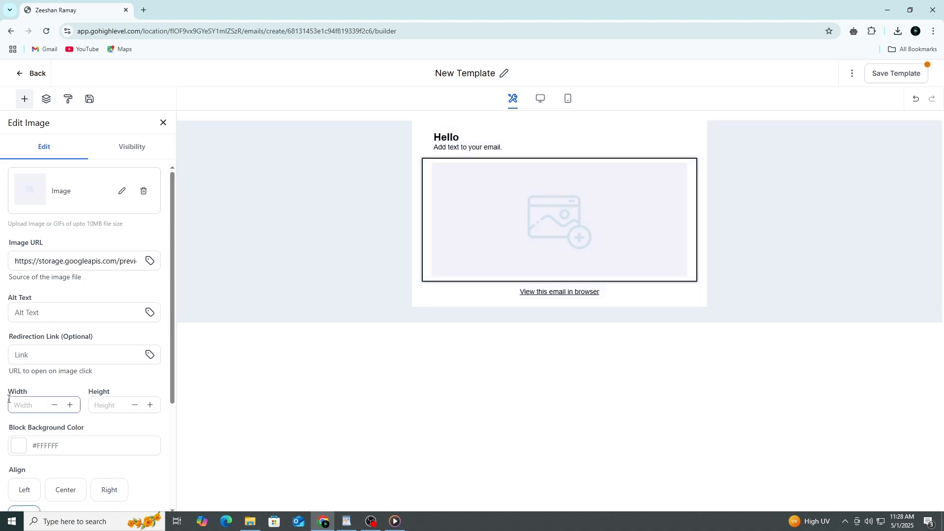
{"action": "left_click", "coordinate": [163, 123]}
{"action": "left_click_drag", "start_coordinate": [34, 171], "coordinate": [643, 285]}
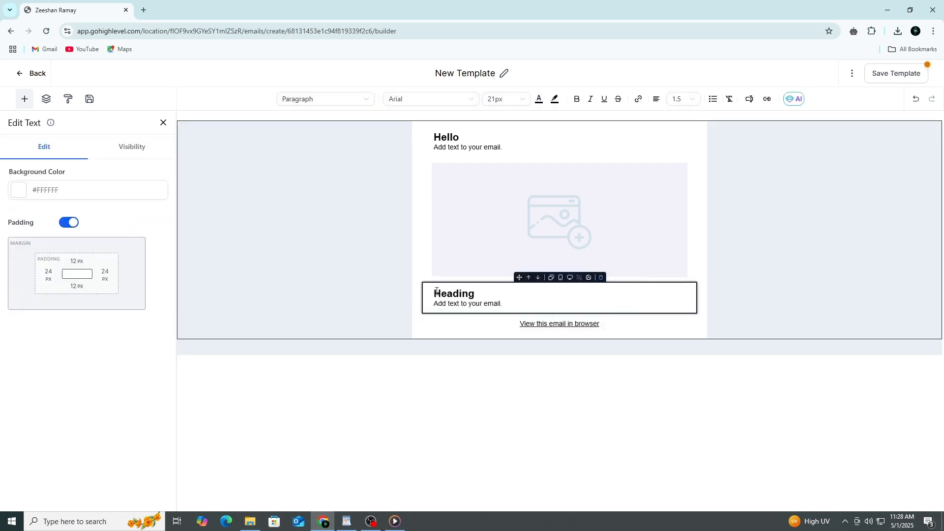
{"action": "left_click_drag", "start_coordinate": [476, 291], "coordinate": [400, 297]}
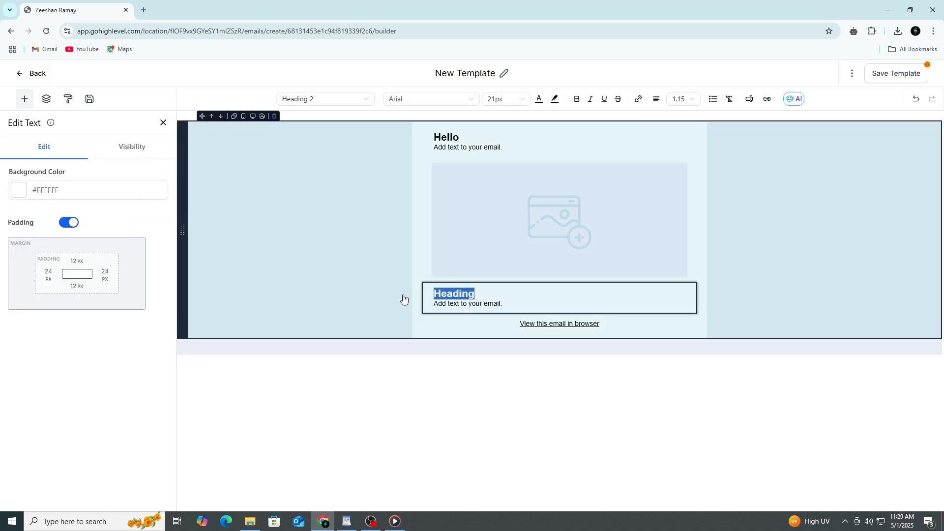
{"action": "left_click", "coordinate": [403, 297]}
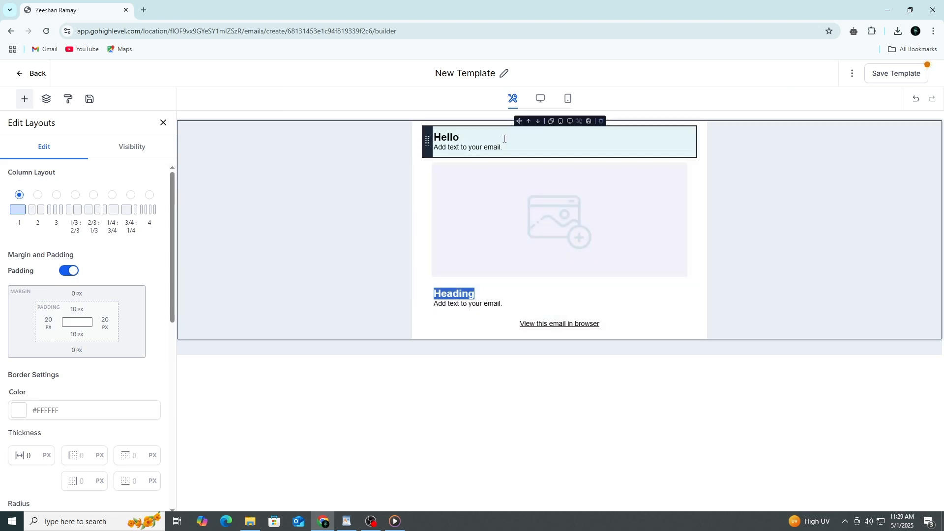
Set the padding of the "Hello" text block to 40 px on all four sides
{"action": "left_click", "coordinate": [504, 138]}
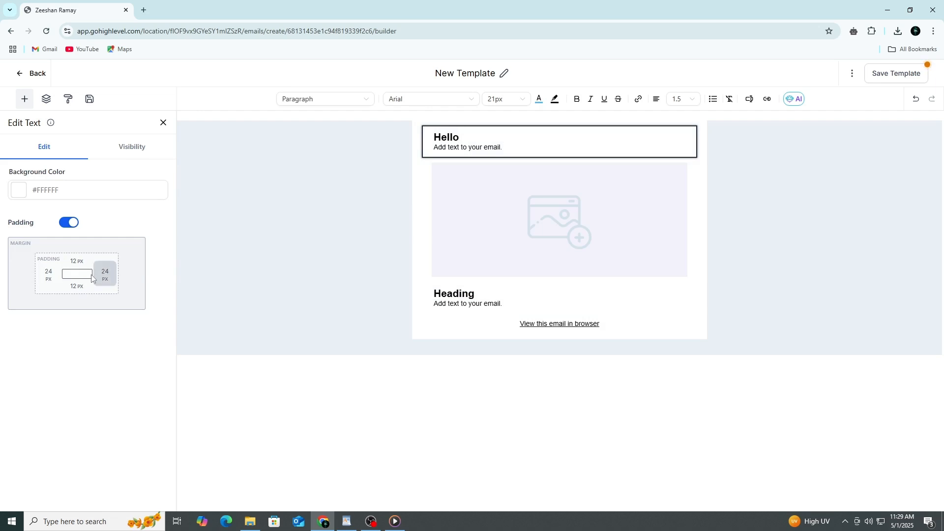
{"action": "left_click", "coordinate": [50, 275]}
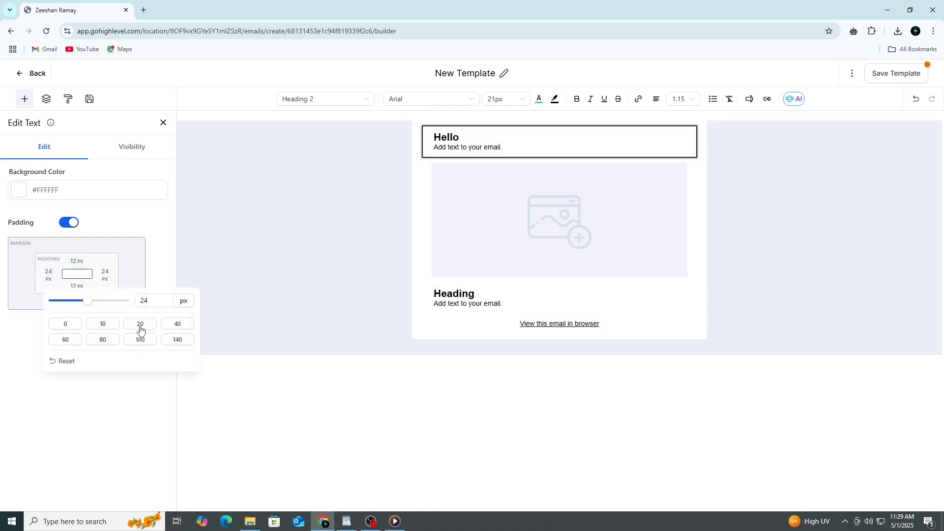
{"action": "left_click", "coordinate": [168, 324]}
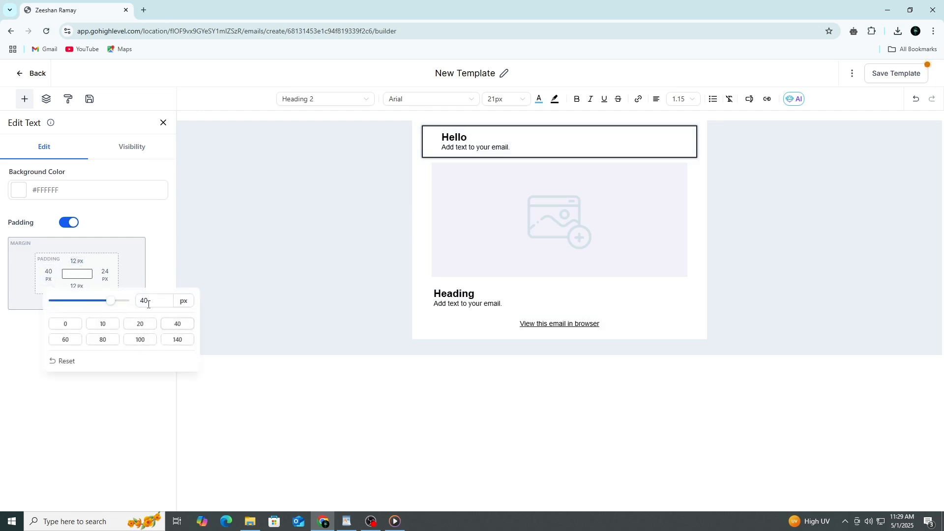
{"action": "left_click", "coordinate": [104, 274]}
{"action": "left_click", "coordinate": [168, 324]}
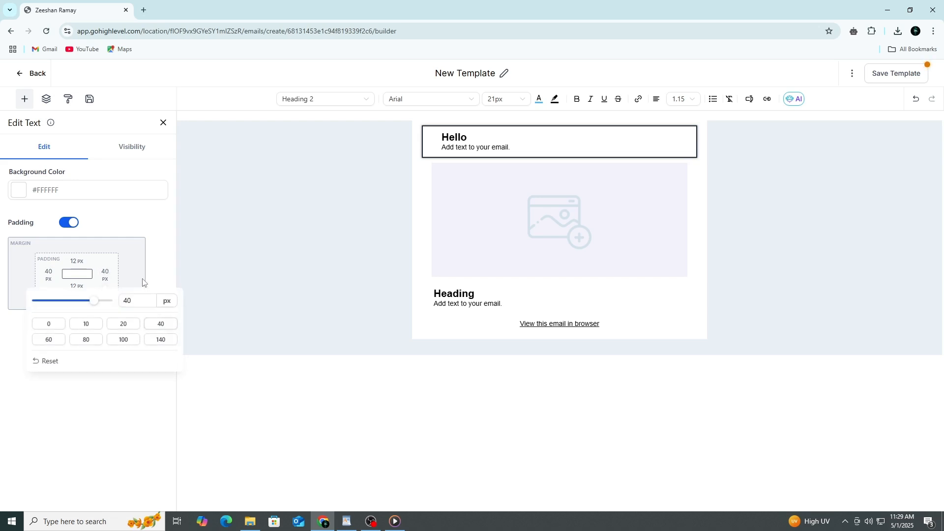
{"action": "left_click", "coordinate": [76, 261]}
{"action": "left_click", "coordinate": [192, 307]}
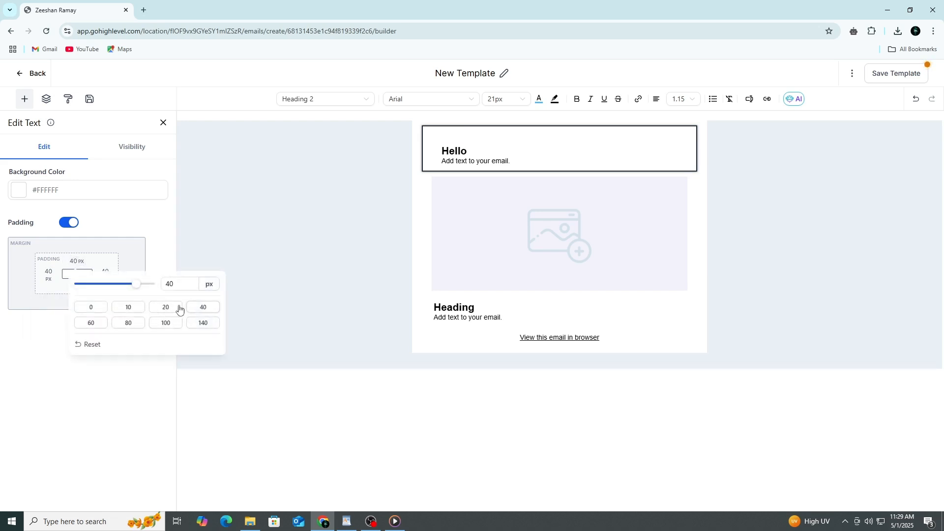
{"action": "left_click", "coordinate": [125, 247]}
{"action": "left_click", "coordinate": [78, 286]}
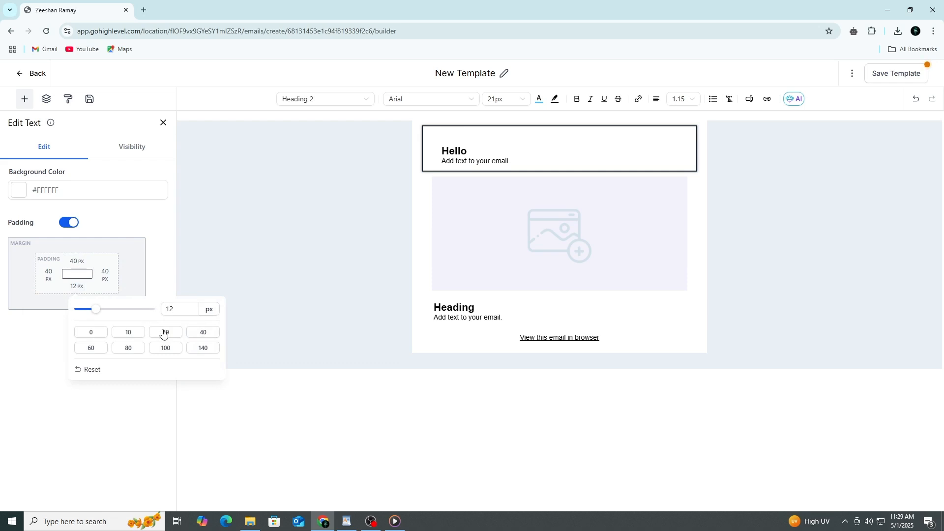
{"action": "left_click", "coordinate": [202, 332]}
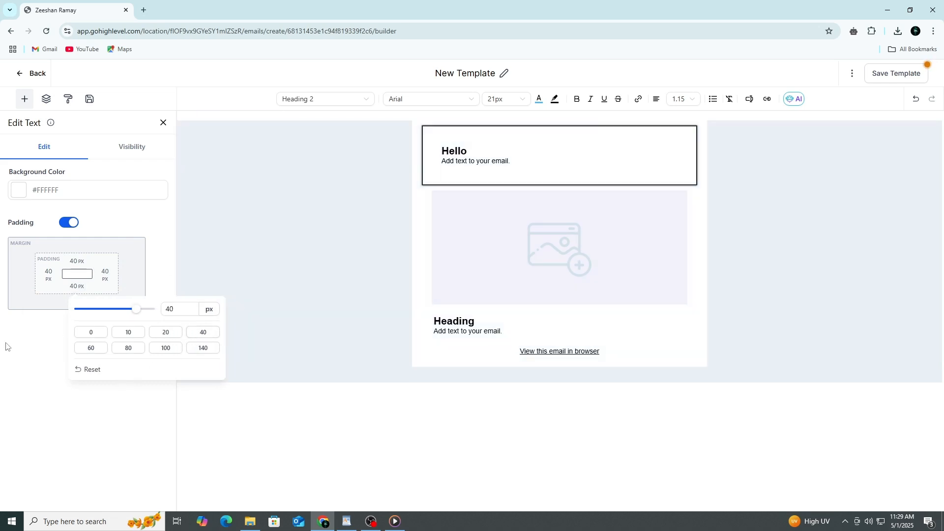
{"action": "left_click", "coordinate": [8, 347]}
{"action": "left_click", "coordinate": [163, 122]}
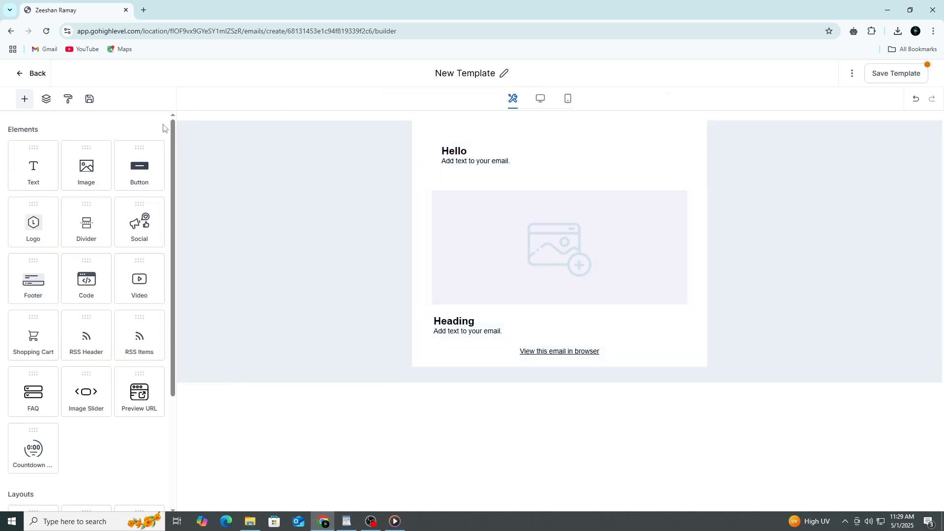
Insert a divider between the image and the lower text block, and open the divider's settings
{"action": "left_click_drag", "start_coordinate": [82, 229], "coordinate": [520, 311]}
{"action": "left_click", "coordinate": [592, 319]}
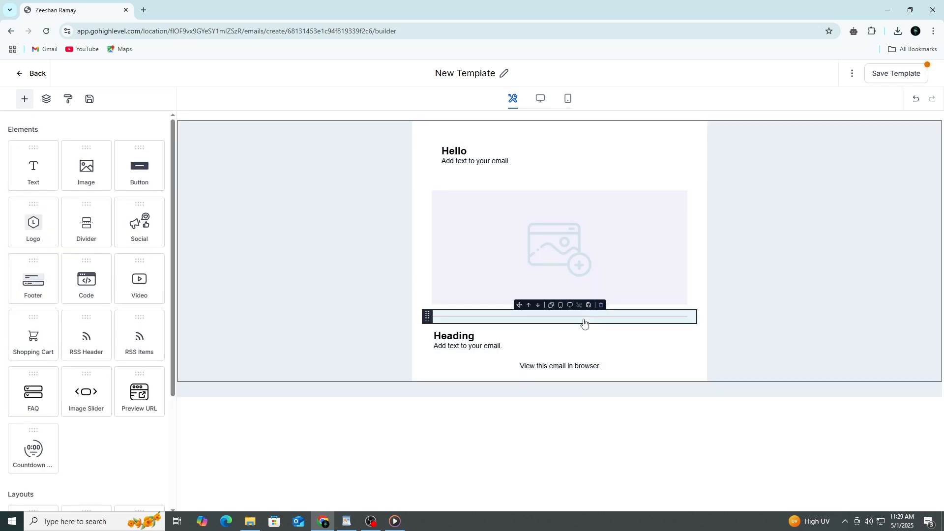
{"action": "left_click", "coordinate": [583, 323]}
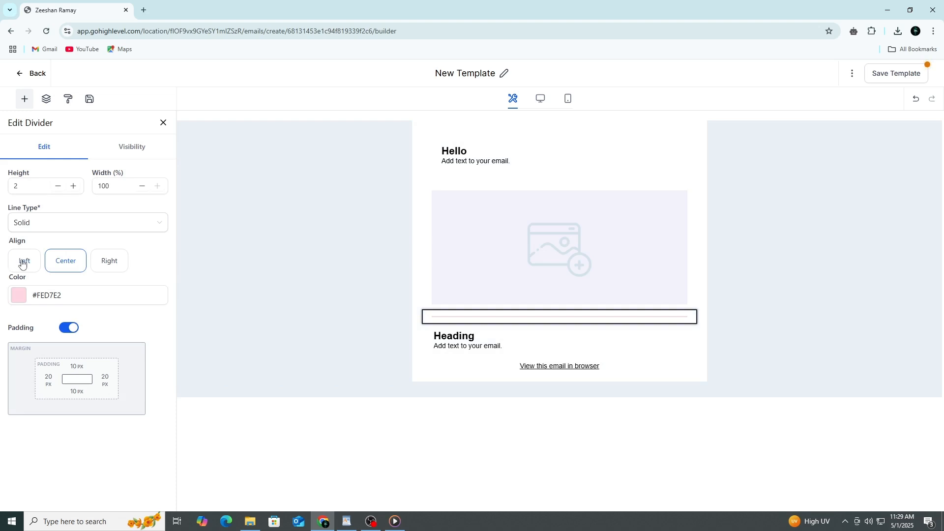
Set the divider's line type to Dotted and close its settings
{"action": "left_click", "coordinate": [124, 226]}
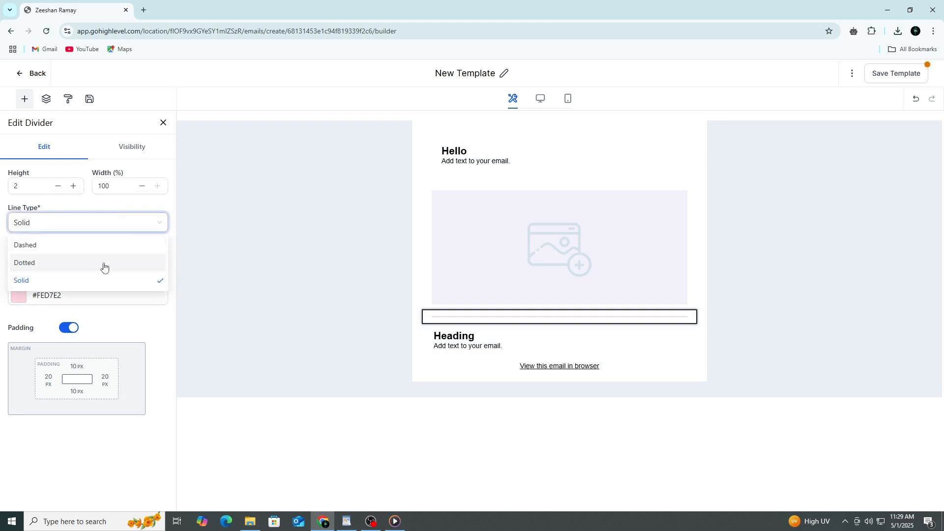
{"action": "left_click", "coordinate": [104, 264]}
{"action": "left_click", "coordinate": [162, 123]}
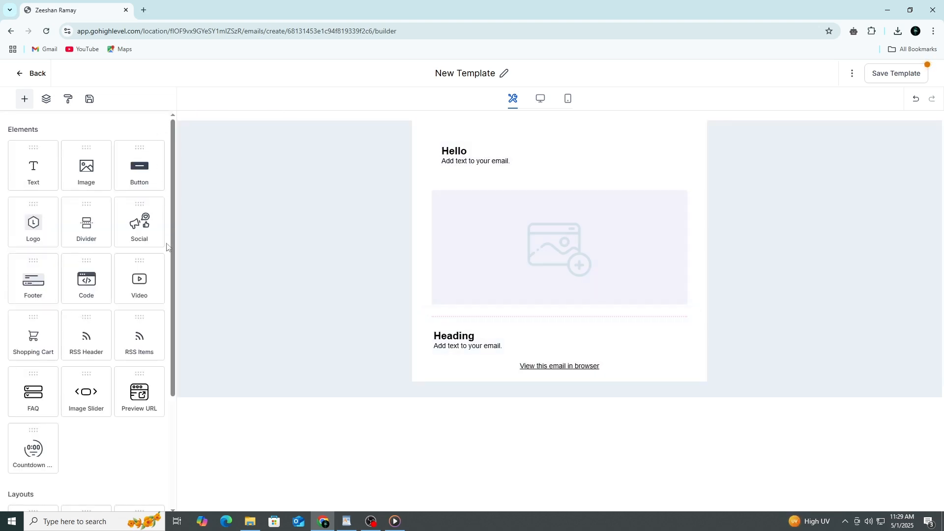
Add a button below the "View this email in browser" link, set its text to "read more", and close its settings
{"action": "left_click_drag", "start_coordinate": [139, 169], "coordinate": [536, 363]}
{"action": "left_click", "coordinate": [603, 394]}
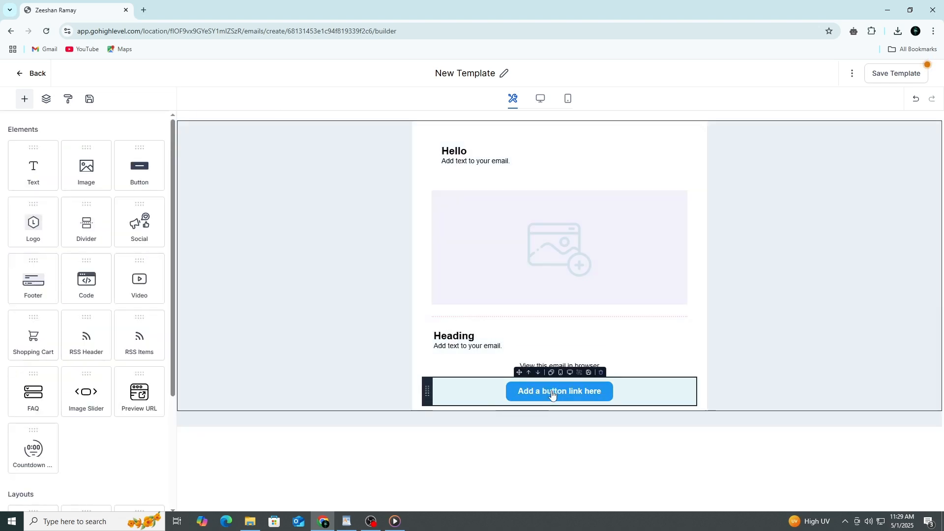
{"action": "left_click", "coordinate": [551, 393]}
{"action": "left_click_drag", "start_coordinate": [122, 187], "coordinate": [8, 186]}
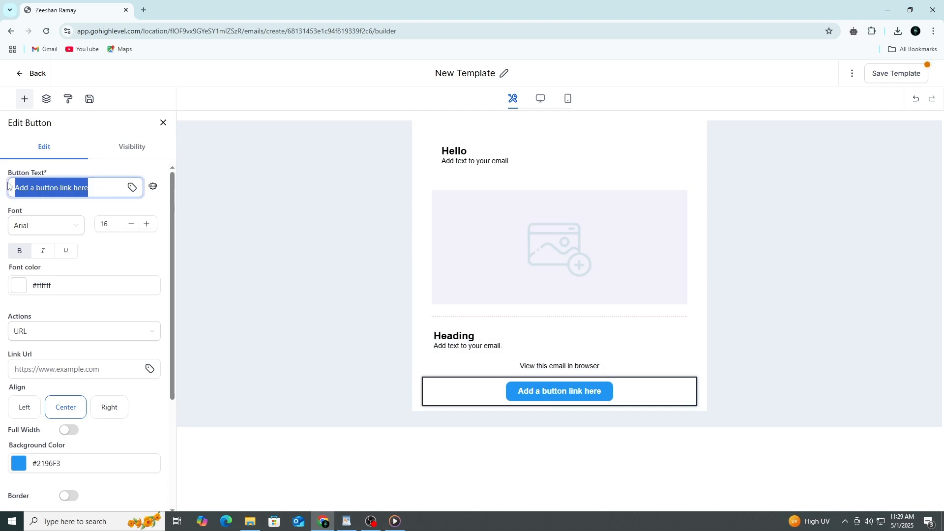
{"action": "type", "text": "read more"}
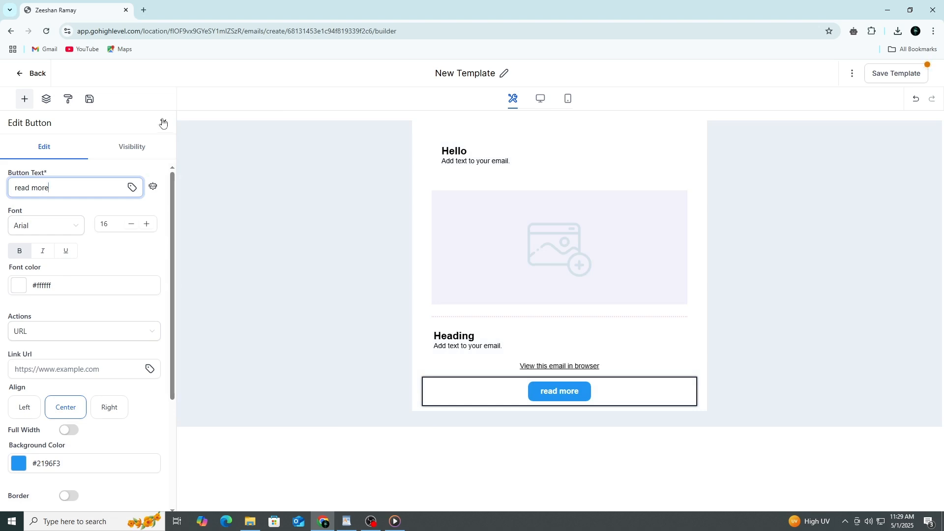
{"action": "left_click", "coordinate": [163, 122]}
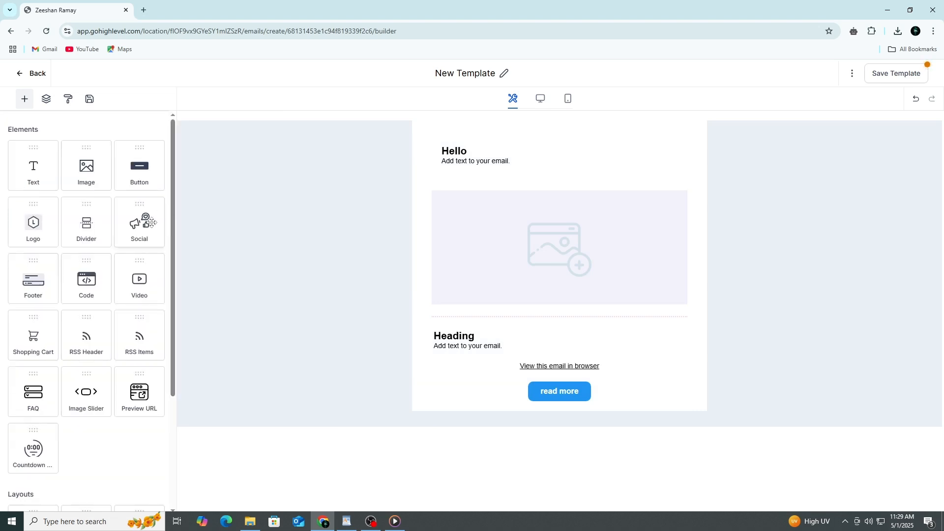
Insert a social icons element between the "View this email in browser" link and the "read more" button
{"action": "left_click_drag", "start_coordinate": [142, 226], "coordinate": [490, 367]}
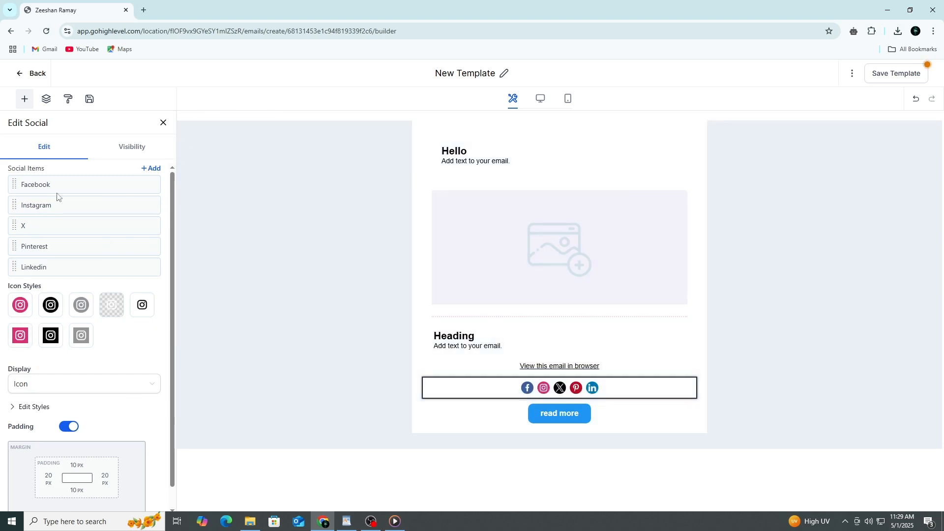
{"action": "mouse_move", "coordinate": [64, 187]}
{"action": "scroll", "coordinate": [42, 236], "scroll_direction": "down", "scroll_amount": 1}
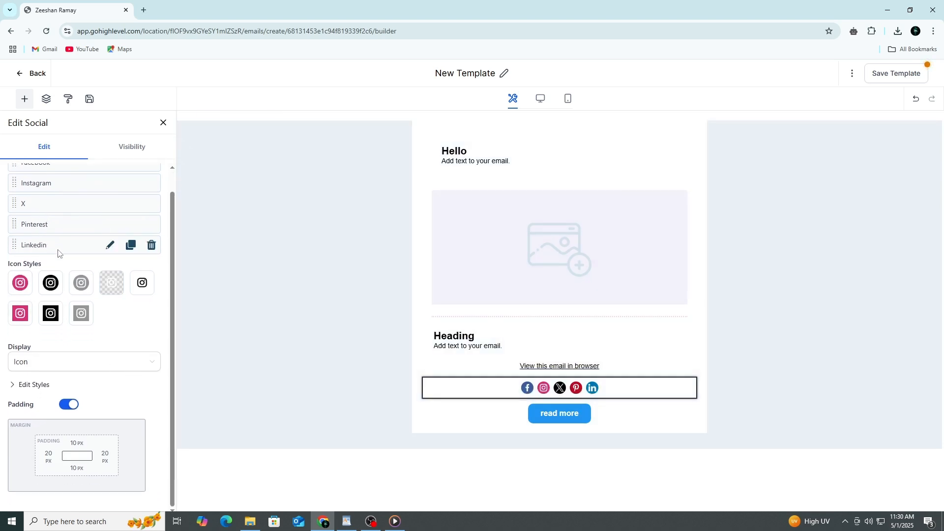
Try the Icon-Text display for the social links and switch it back to Icon
{"action": "left_click", "coordinate": [92, 364]}
{"action": "left_click", "coordinate": [81, 400]}
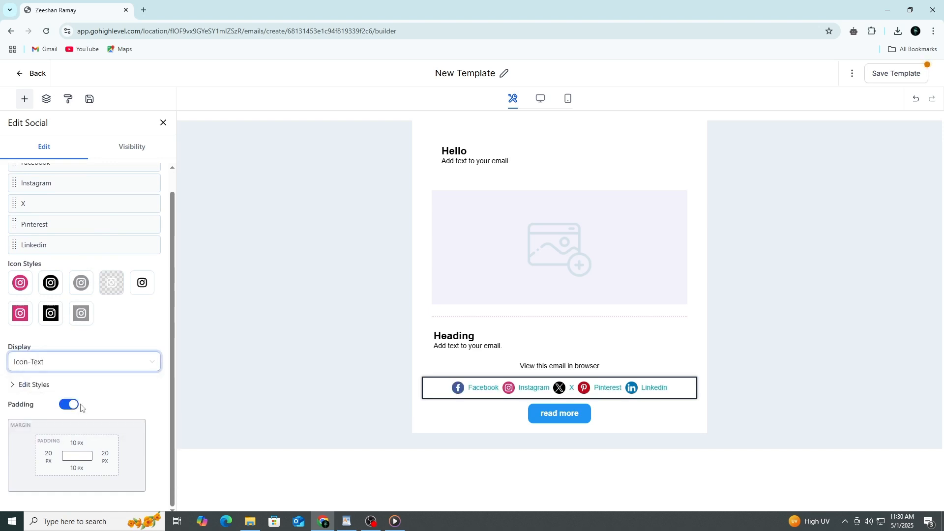
{"action": "left_click", "coordinate": [110, 365]}
{"action": "left_click", "coordinate": [93, 384]}
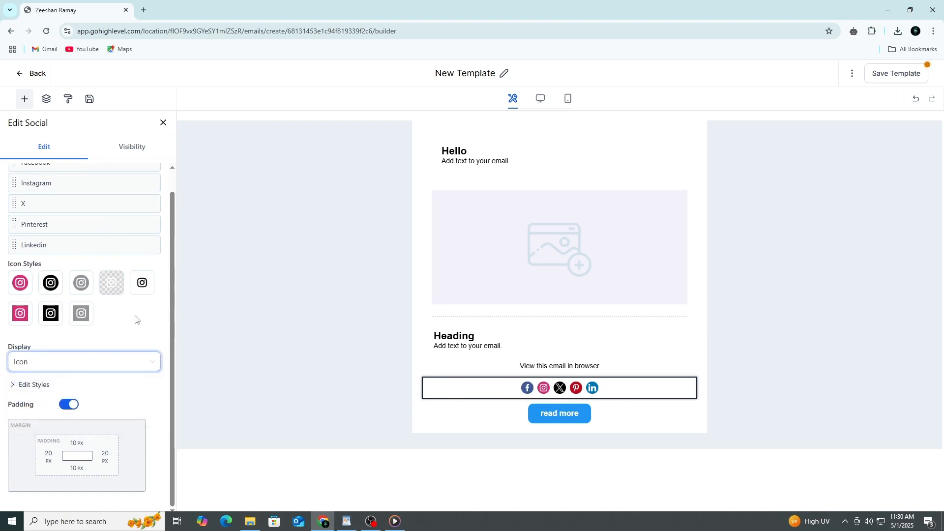
Close the social settings and insert a video element below the "Heading" text block, leaving its settings closed
{"action": "scroll", "coordinate": [144, 427], "scroll_direction": "up", "scroll_amount": 1}
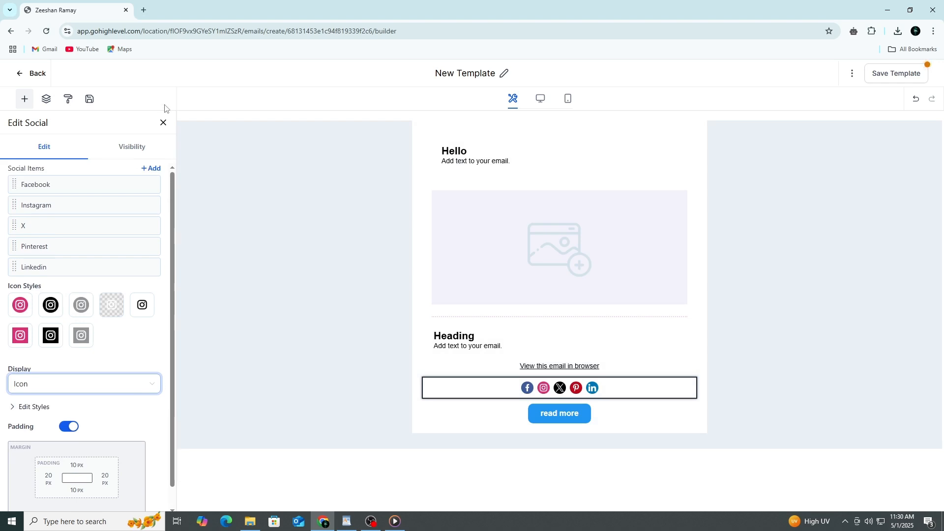
{"action": "left_click", "coordinate": [163, 124]}
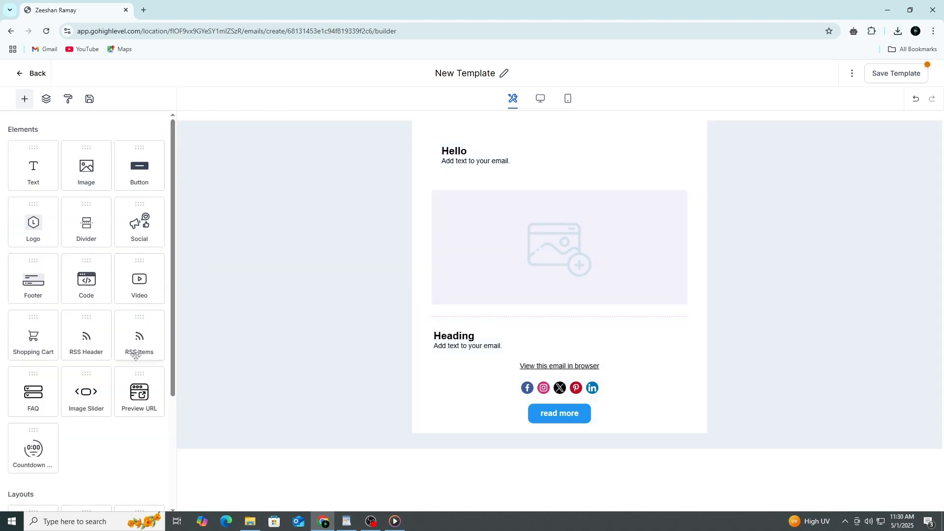
{"action": "scroll", "coordinate": [128, 423], "scroll_direction": "down", "scroll_amount": 2}
{"action": "mouse_move", "coordinate": [140, 195]}
{"action": "left_mouse_down"}
{"action": "mouse_move", "coordinate": [204, 254]}
{"action": "mouse_move", "coordinate": [138, 182]}
{"action": "left_mouse_up"}
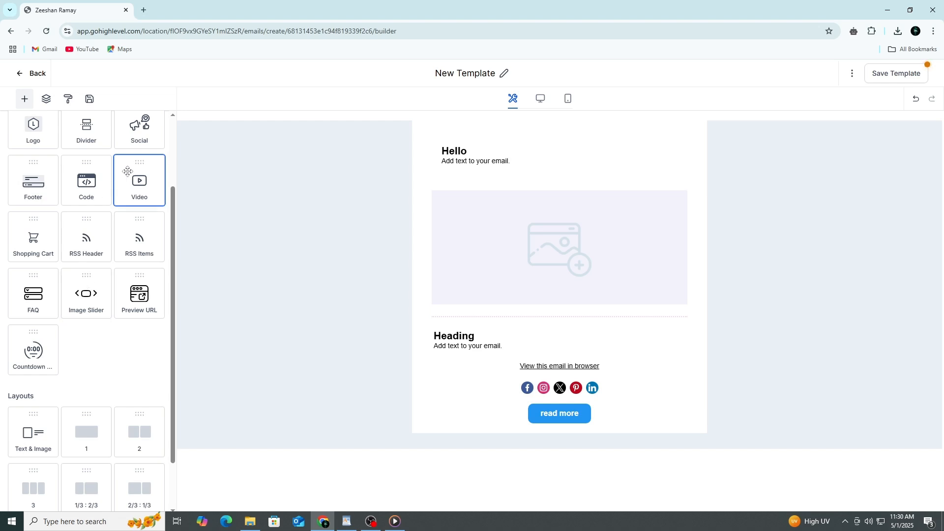
{"action": "left_click_drag", "start_coordinate": [129, 173], "coordinate": [463, 337]}
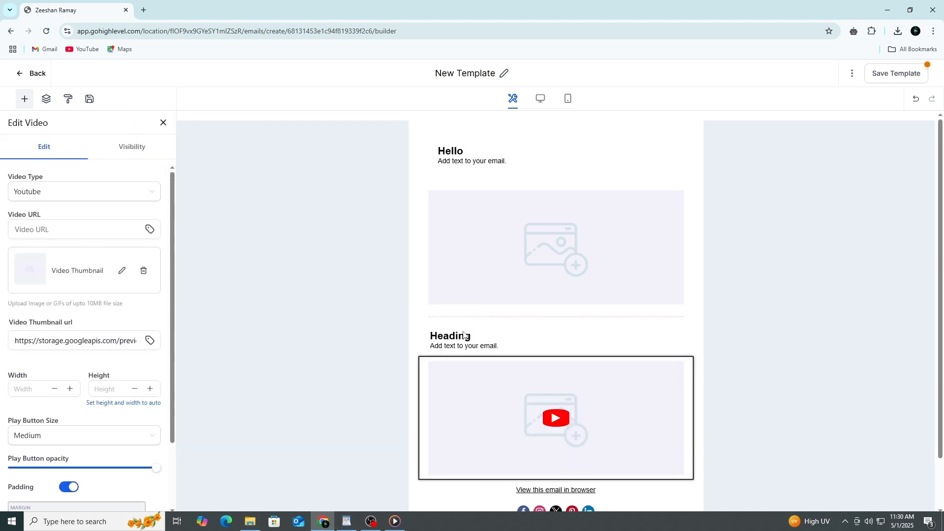
{"action": "scroll", "coordinate": [517, 449], "scroll_direction": "down", "scroll_amount": 1}
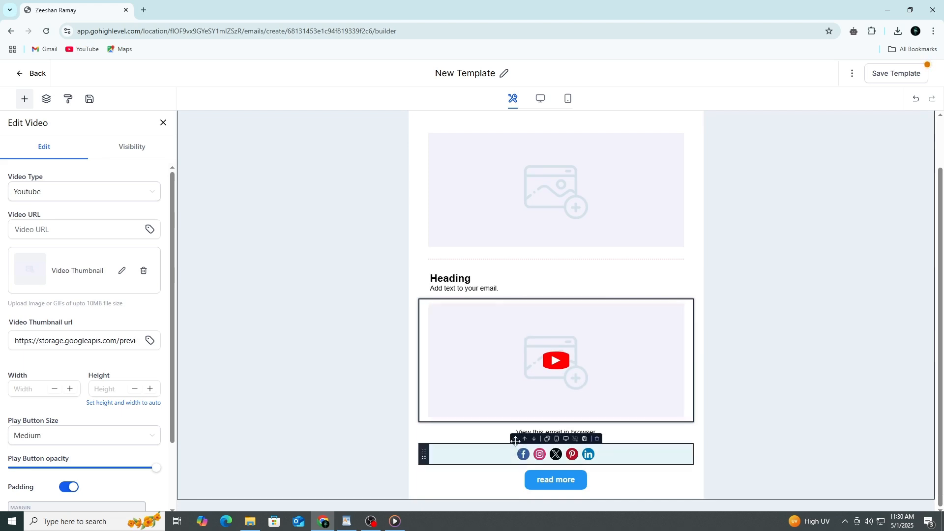
{"action": "scroll", "coordinate": [515, 441], "scroll_direction": "up", "scroll_amount": 1}
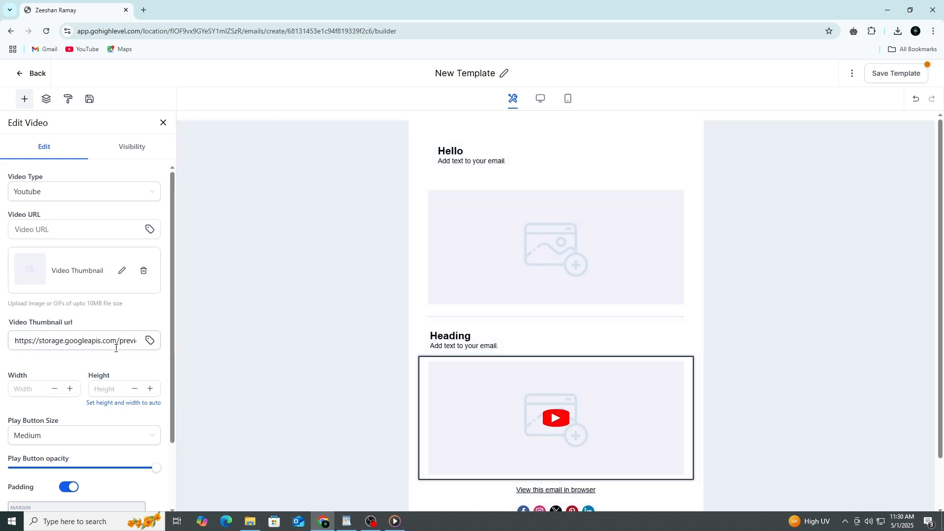
{"action": "left_click", "coordinate": [163, 123]}
Insert an image slider between the "Heading" text block and the video, browse through its slides, and close its settings
{"action": "left_click_drag", "start_coordinate": [86, 295], "coordinate": [566, 371]}
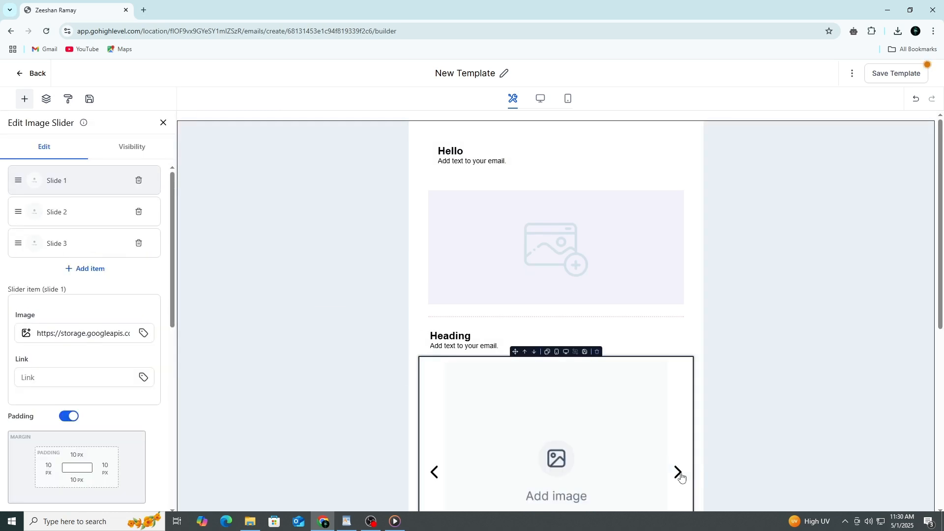
{"action": "left_click", "coordinate": [680, 475]}
{"action": "scroll", "coordinate": [681, 457], "scroll_direction": "down", "scroll_amount": 3}
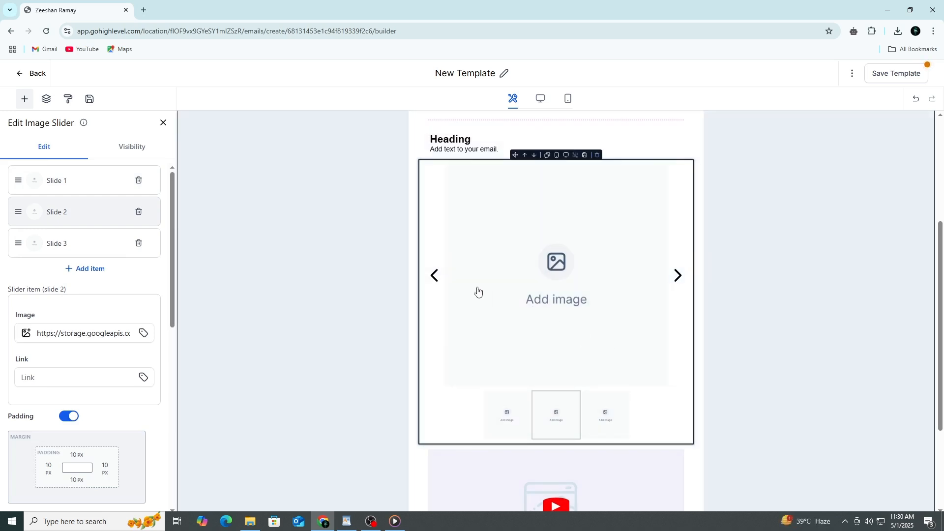
{"action": "left_click", "coordinate": [435, 277]}
{"action": "double_click", "coordinate": [680, 280]}
{"action": "left_click", "coordinate": [679, 280]}
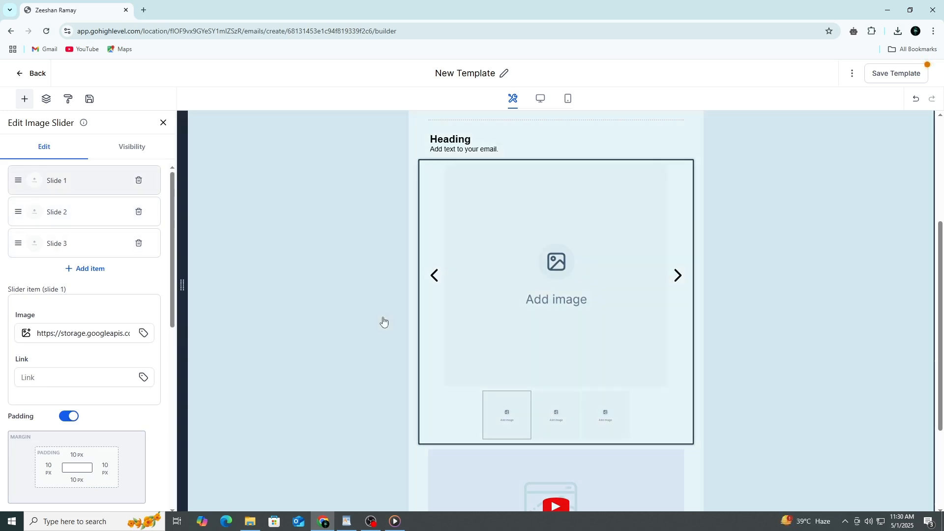
{"action": "left_click", "coordinate": [163, 123]}
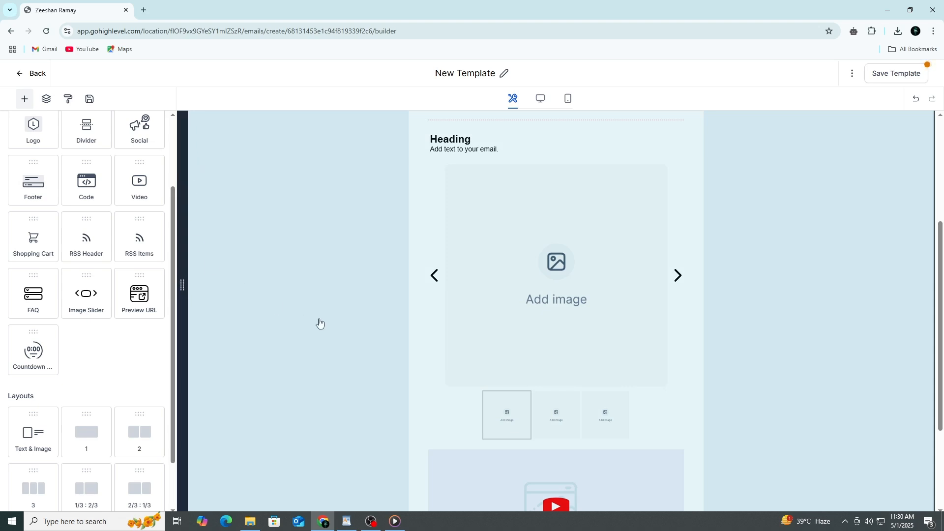
Add a text block between the video and the "View this email in browser" link, and close its settings
{"action": "scroll", "coordinate": [315, 312], "scroll_direction": "down", "scroll_amount": 3}
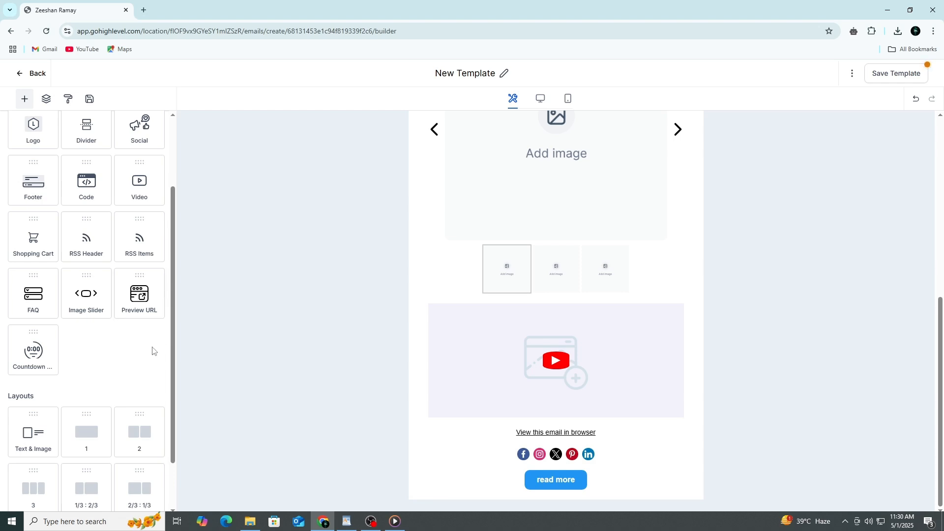
{"action": "scroll", "coordinate": [143, 344], "scroll_direction": "up", "scroll_amount": 2}
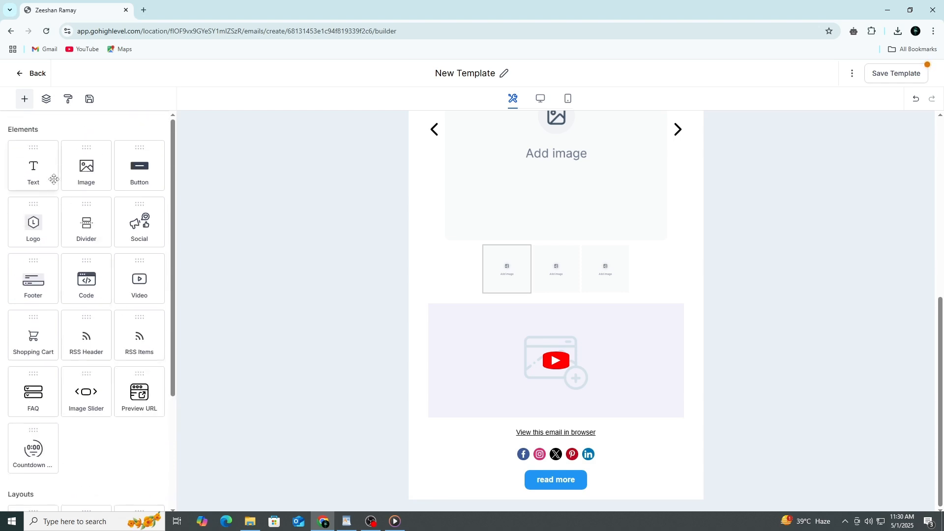
{"action": "left_click_drag", "start_coordinate": [51, 177], "coordinate": [589, 430]}
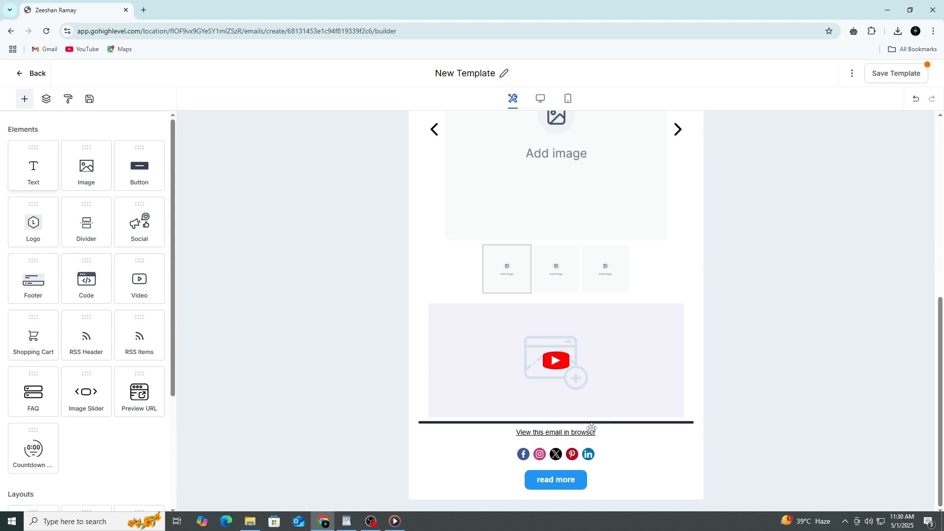
{"action": "left_click_drag", "start_coordinate": [517, 436], "coordinate": [423, 437]}
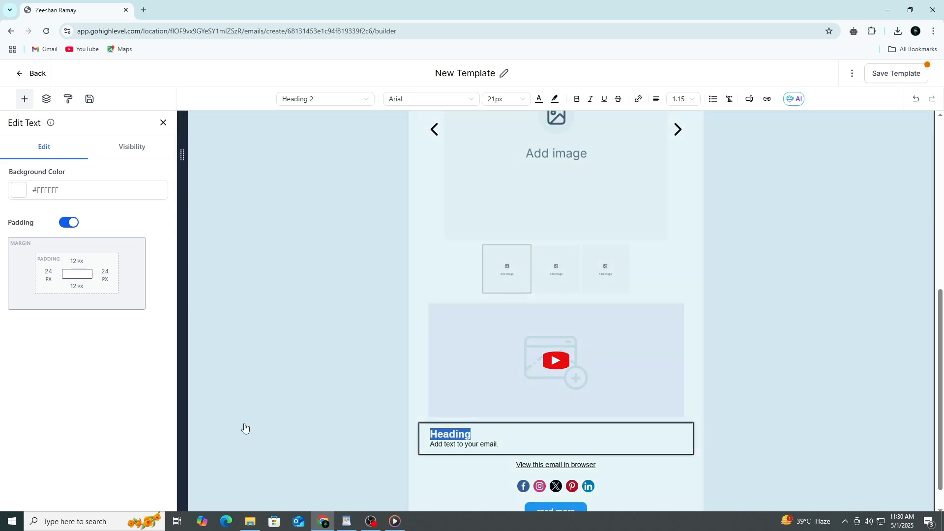
{"action": "left_click", "coordinate": [115, 428]}
{"action": "scroll", "coordinate": [492, 408], "scroll_direction": "up", "scroll_amount": 7}
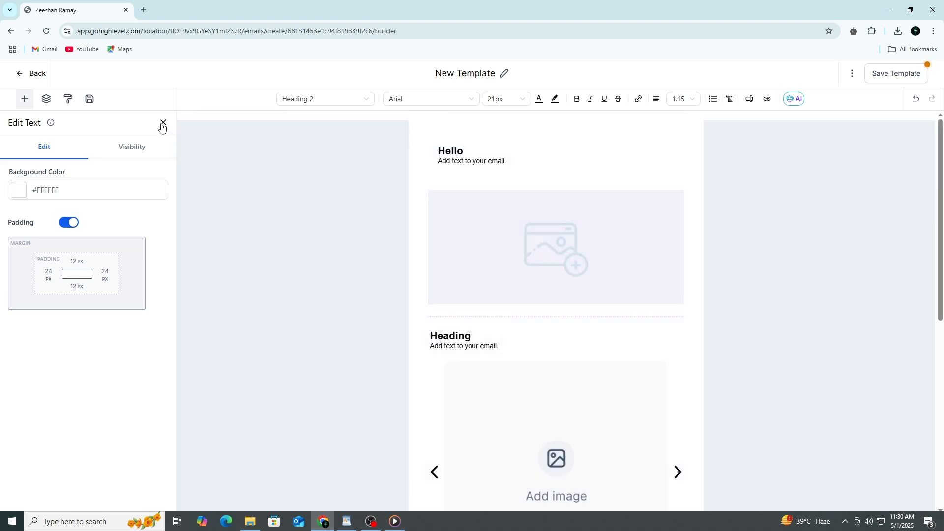
{"action": "left_click", "coordinate": [162, 122]}
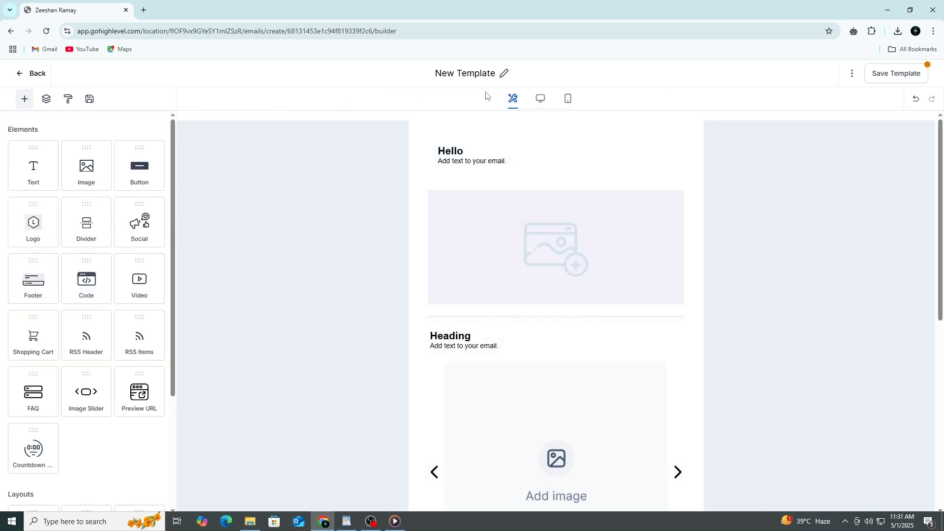
Preview the template in the mobile layout, return to the builder view, and try moving the "Heading" block below the divider
{"action": "left_click", "coordinate": [568, 98]}
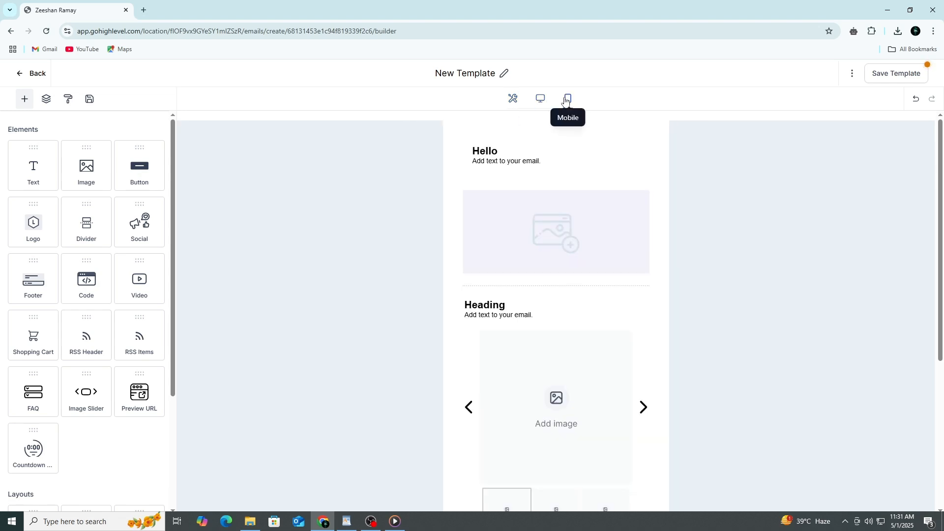
{"action": "left_click", "coordinate": [512, 98]}
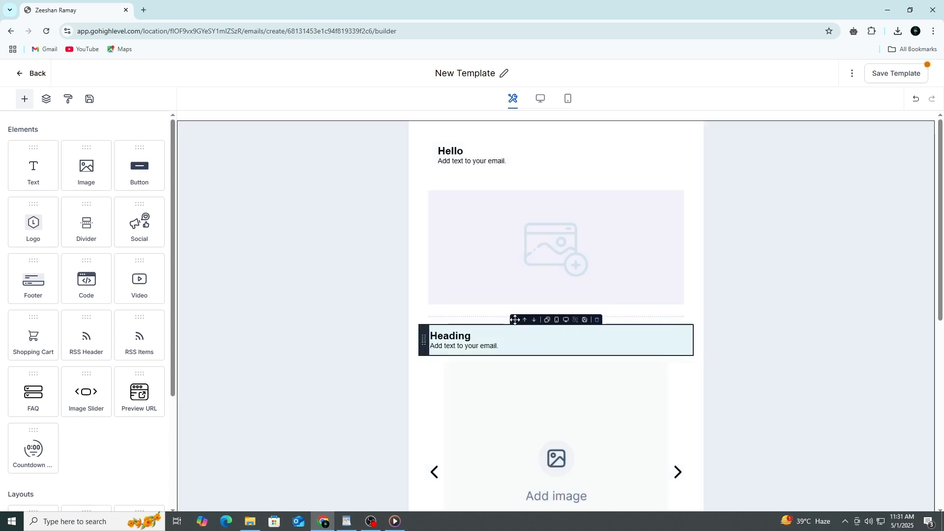
{"action": "left_click_drag", "start_coordinate": [514, 320], "coordinate": [552, 329]}
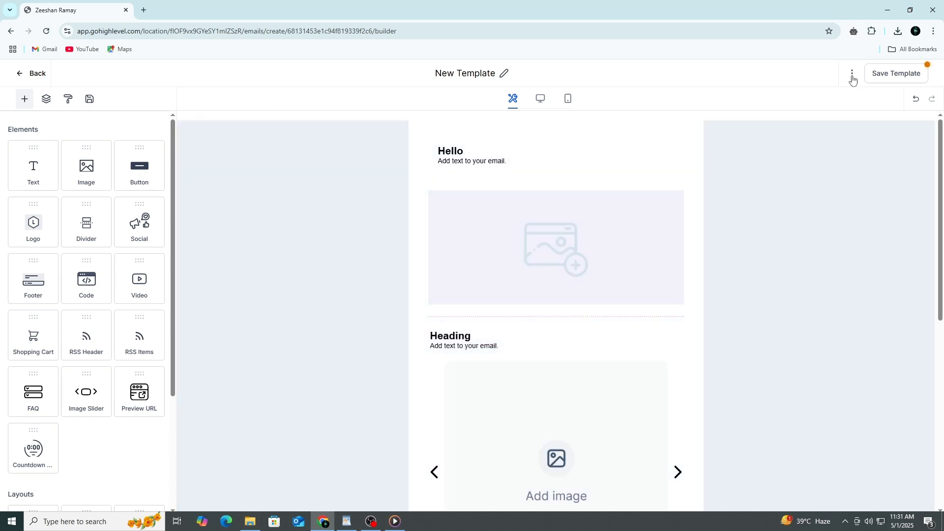
Open the test email form to view its fields and close it without sending
{"action": "left_click", "coordinate": [852, 77]}
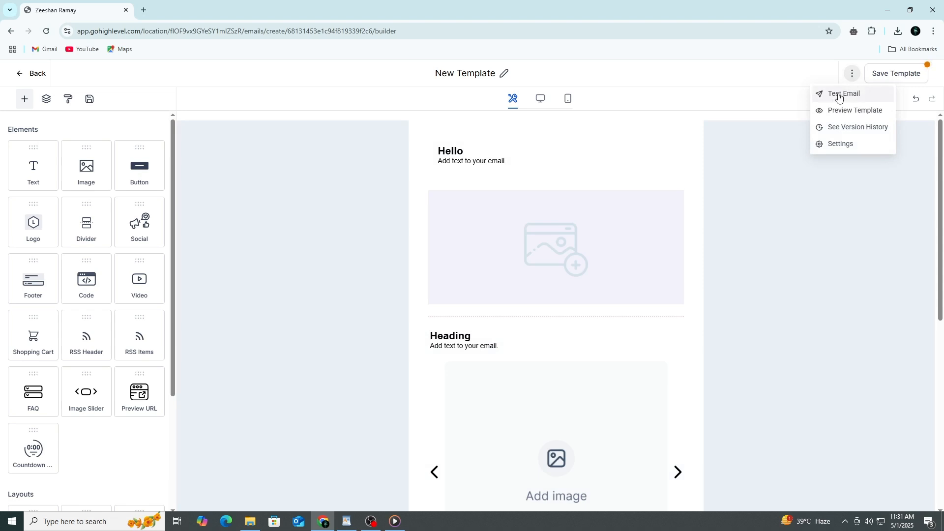
{"action": "left_click", "coordinate": [846, 98]}
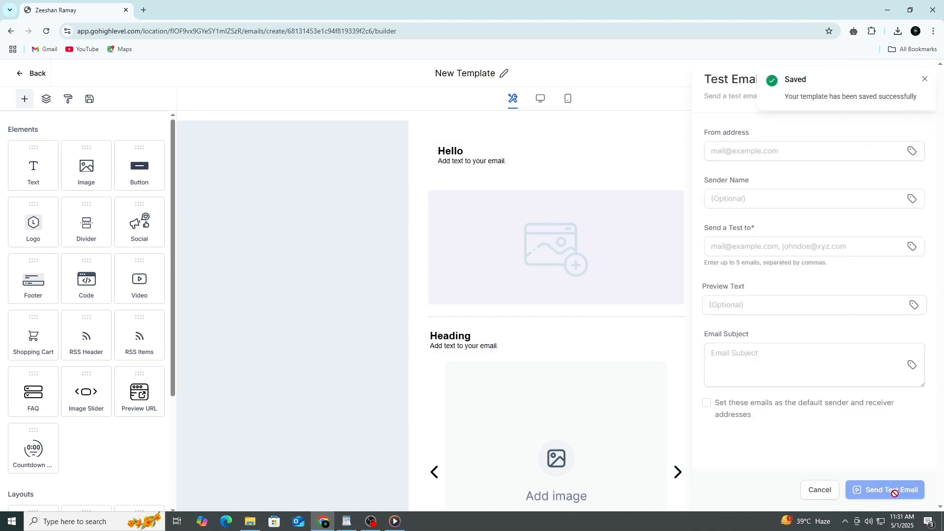
{"action": "left_click", "coordinate": [924, 79]}
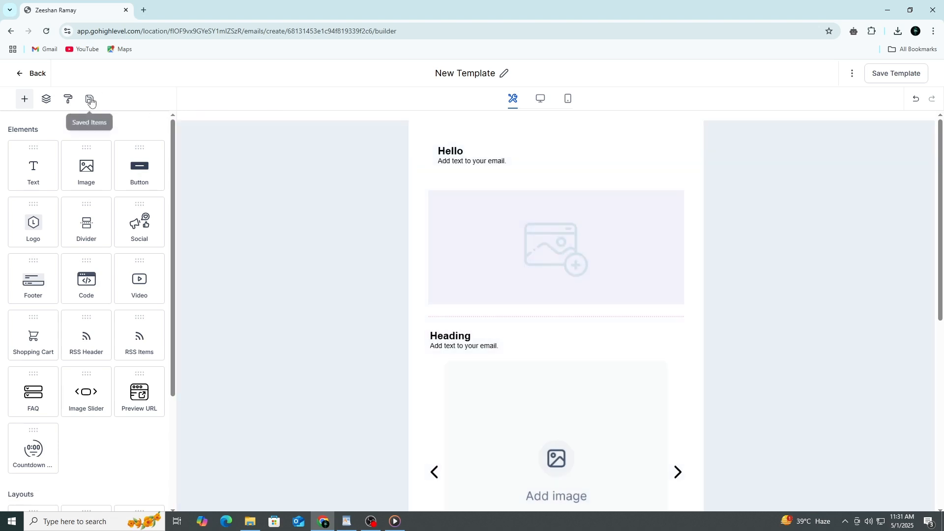
View the saved items list, save the template, and go back to the marketing emails page
{"action": "left_click", "coordinate": [89, 99]}
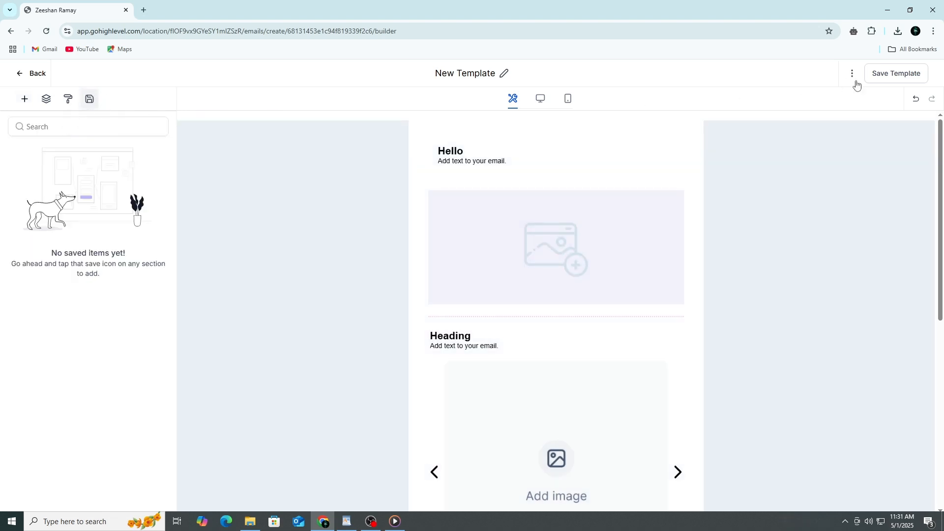
{"action": "left_click", "coordinate": [878, 77]}
{"action": "left_click", "coordinate": [24, 74]}
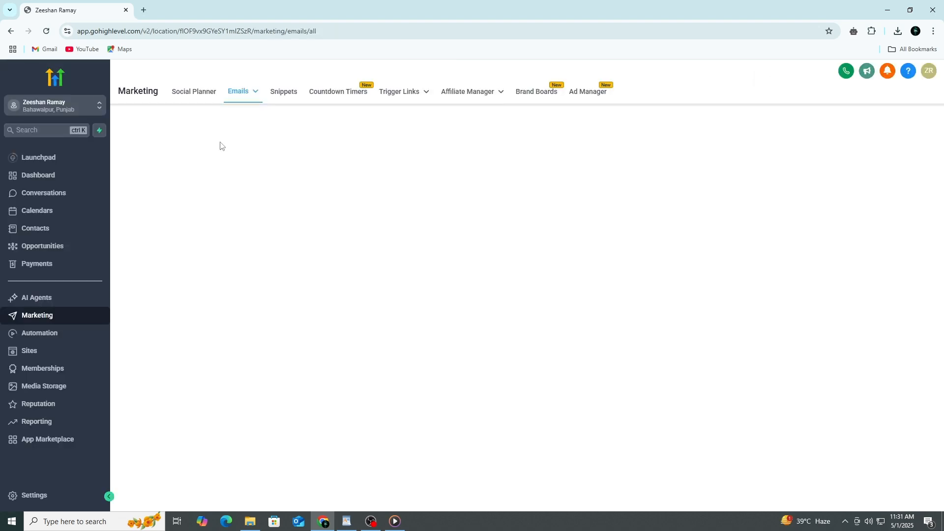
Open the email campaigns page, view the options for a new campaign, and look over the templates and statistics pages
{"action": "mouse_move", "coordinate": [257, 95]}
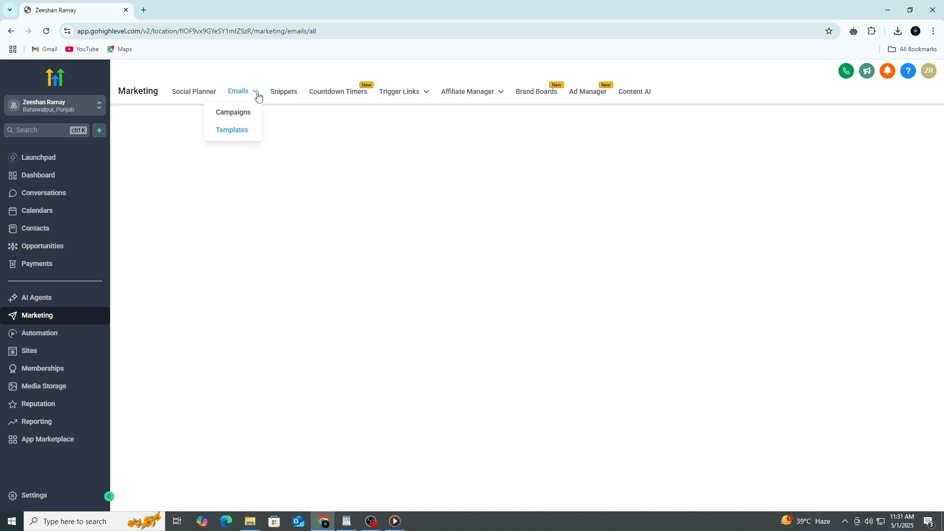
{"action": "left_click", "coordinate": [242, 113]}
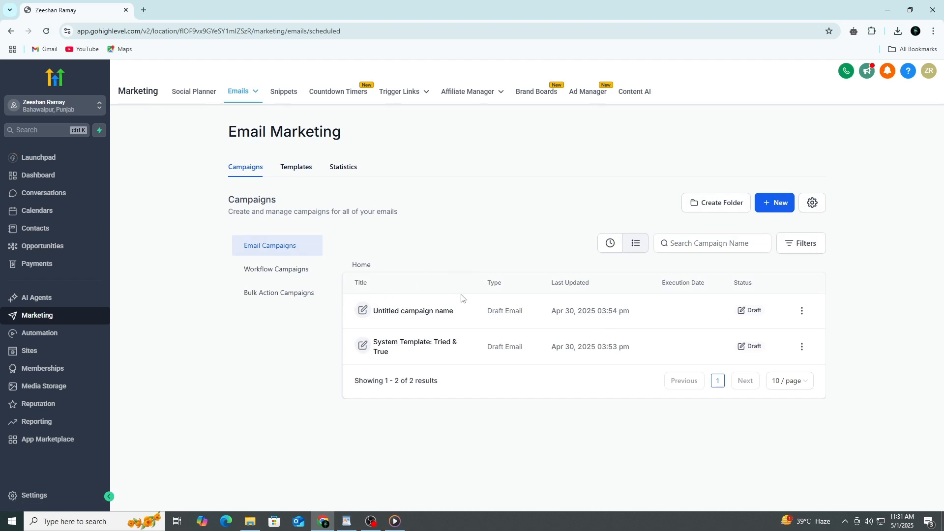
{"action": "left_click", "coordinate": [778, 210]}
{"action": "left_click", "coordinate": [296, 167]}
{"action": "left_click", "coordinate": [339, 168]}
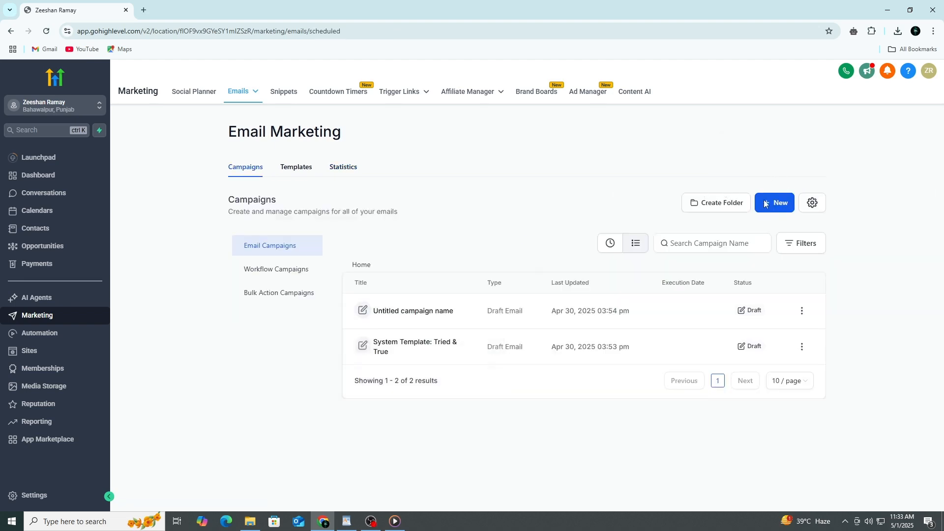
Create an email campaign from the most recently updated saved "New Template" and return to the campaigns list
{"action": "left_click", "coordinate": [766, 203]}
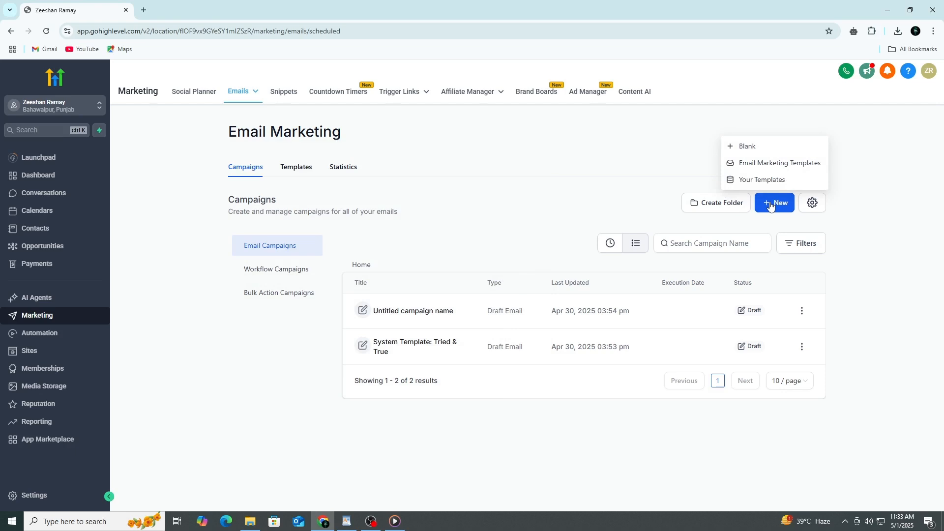
{"action": "left_click", "coordinate": [746, 180]}
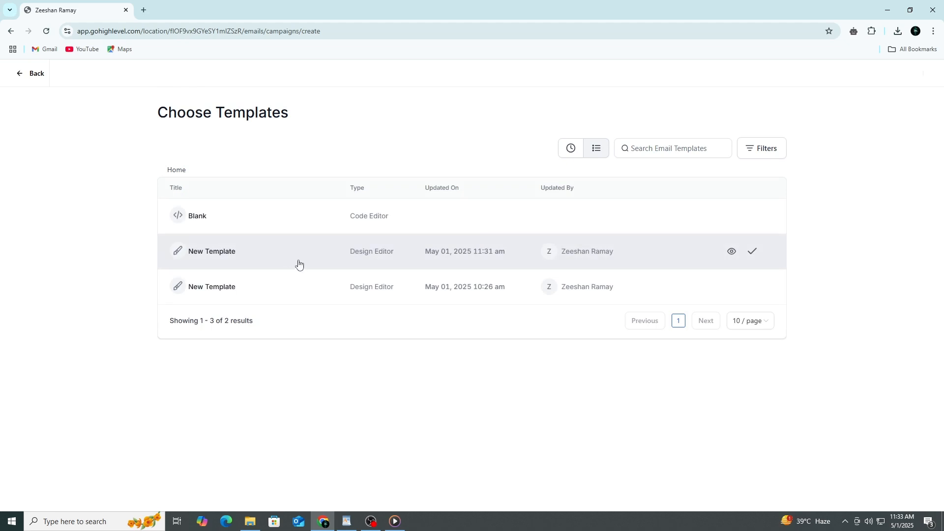
{"action": "left_click", "coordinate": [301, 261]}
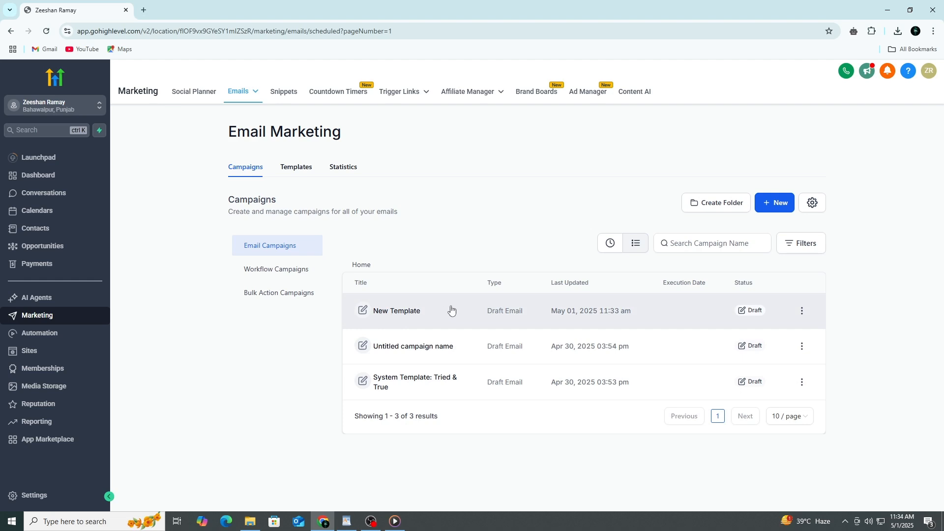
{"action": "left_click", "coordinate": [451, 310]}
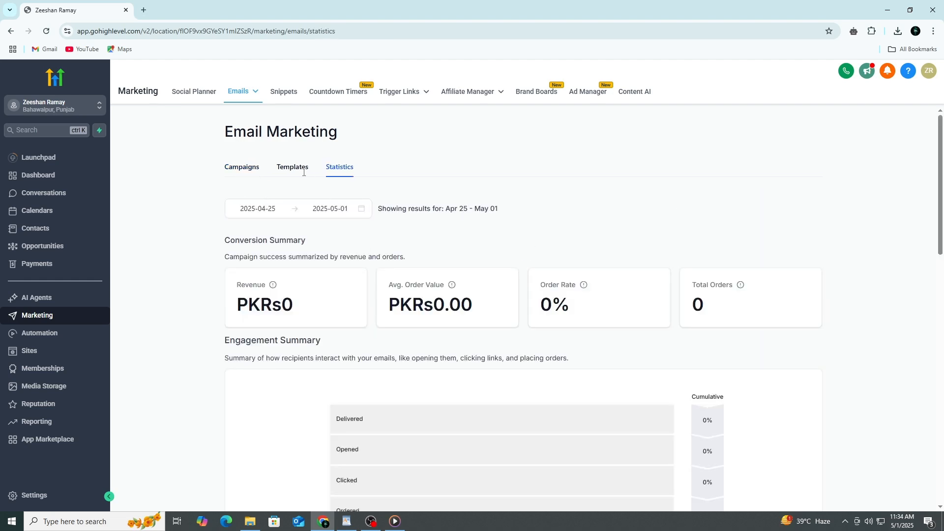
{"action": "left_click", "coordinate": [251, 178]}
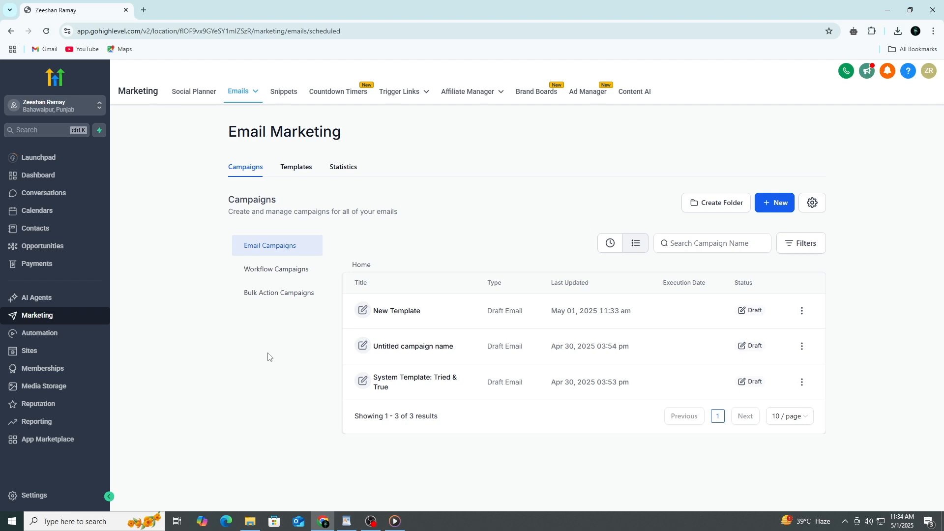
Review the email statistics from the conversion summary through the most recent emails section, and open the email templates list
{"action": "left_click", "coordinate": [351, 177]}
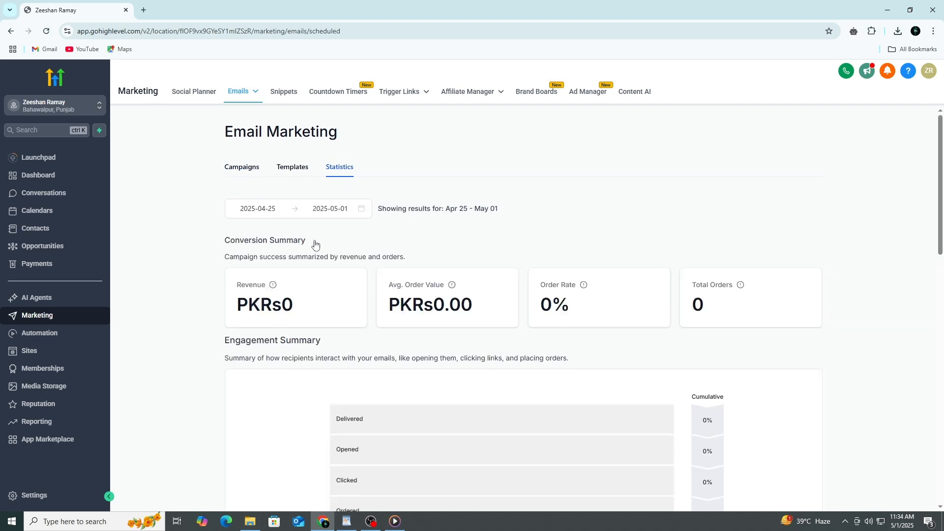
{"action": "scroll", "coordinate": [316, 245], "scroll_direction": "down", "scroll_amount": 1}
{"action": "scroll", "coordinate": [314, 252], "scroll_direction": "down", "scroll_amount": 5}
{"action": "scroll", "coordinate": [314, 251], "scroll_direction": "up", "scroll_amount": 3}
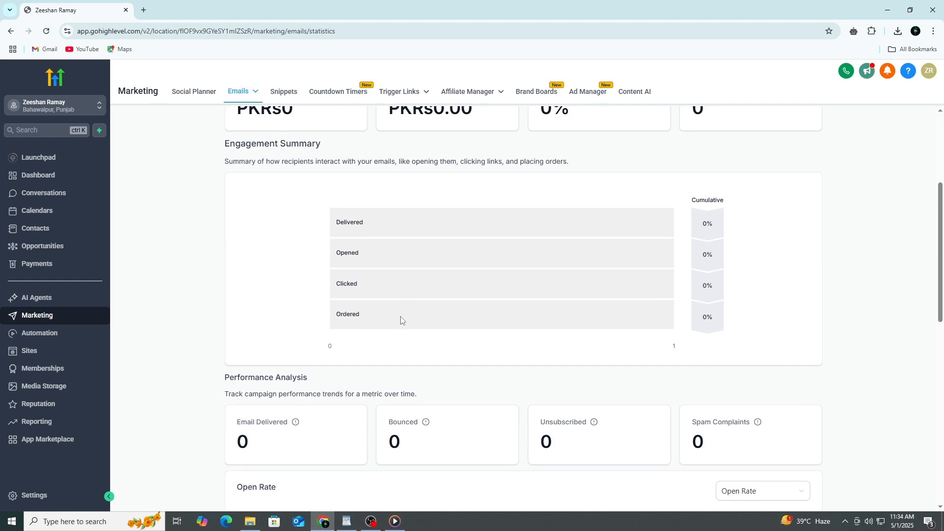
{"action": "scroll", "coordinate": [401, 320], "scroll_direction": "down", "scroll_amount": 4}
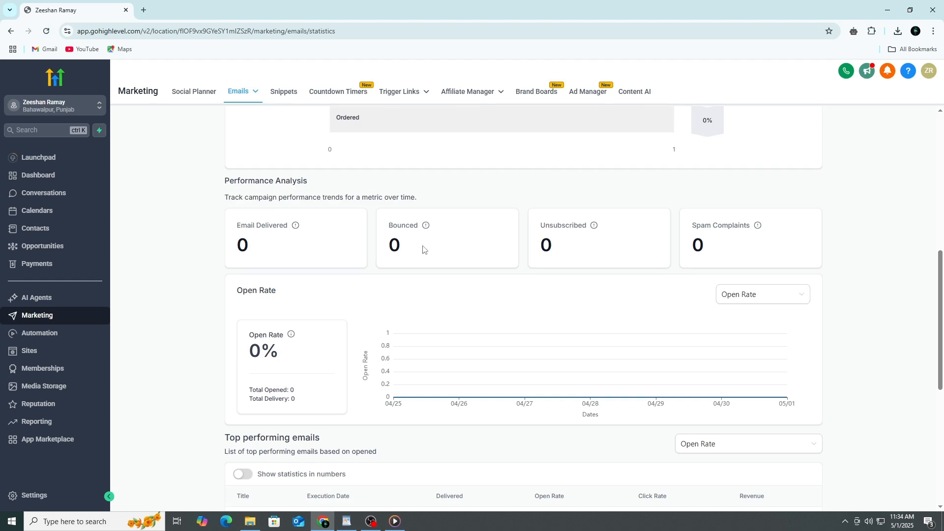
{"action": "scroll", "coordinate": [423, 249], "scroll_direction": "down", "scroll_amount": 4}
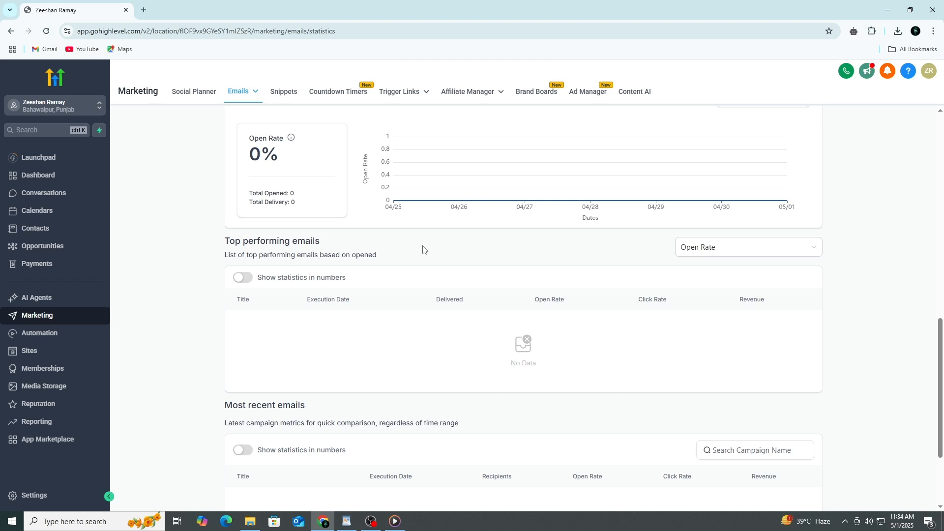
{"action": "scroll", "coordinate": [422, 250], "scroll_direction": "down", "scroll_amount": 2}
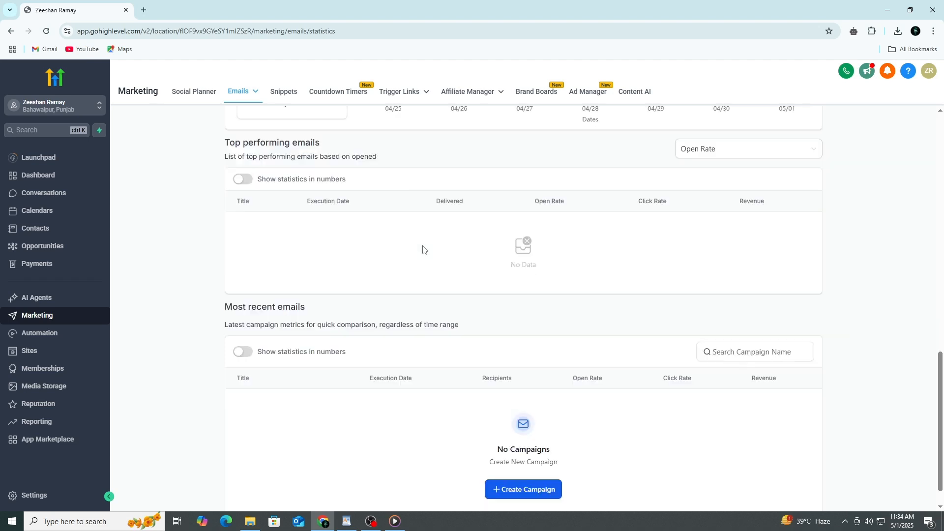
{"action": "scroll", "coordinate": [423, 249], "scroll_direction": "up", "scroll_amount": 2}
{"action": "scroll", "coordinate": [423, 250], "scroll_direction": "down", "scroll_amount": 2}
{"action": "scroll", "coordinate": [423, 249], "scroll_direction": "up", "scroll_amount": 4}
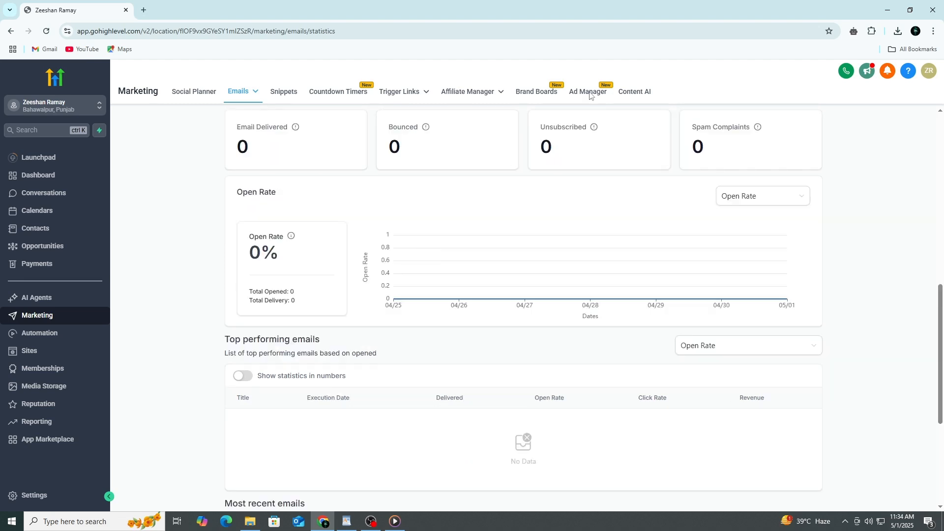
{"action": "mouse_move", "coordinate": [649, 290]}
{"action": "scroll", "coordinate": [209, 404], "scroll_direction": "up", "scroll_amount": 10}
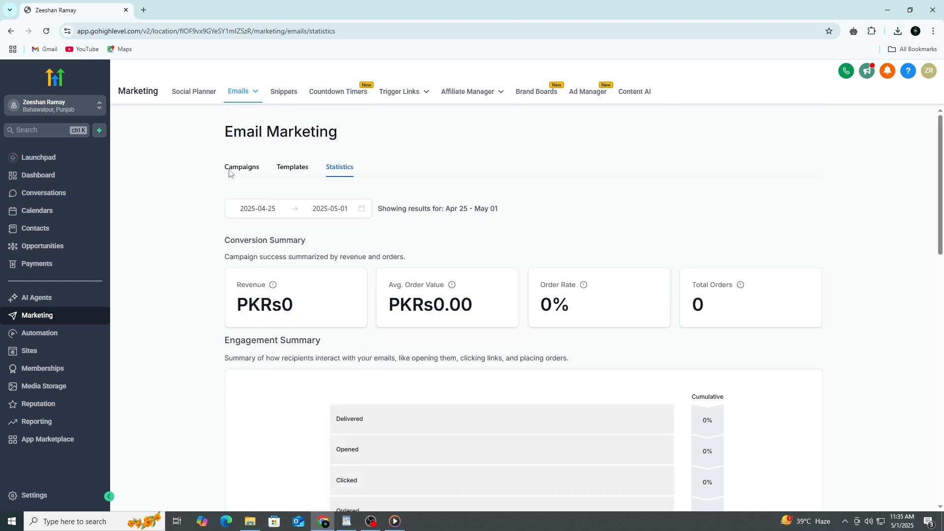
{"action": "left_click", "coordinate": [291, 175]}
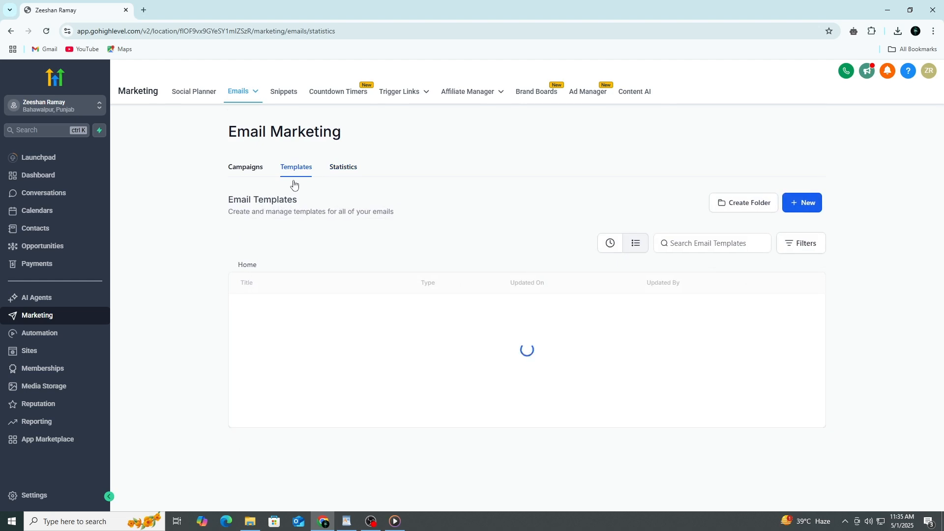